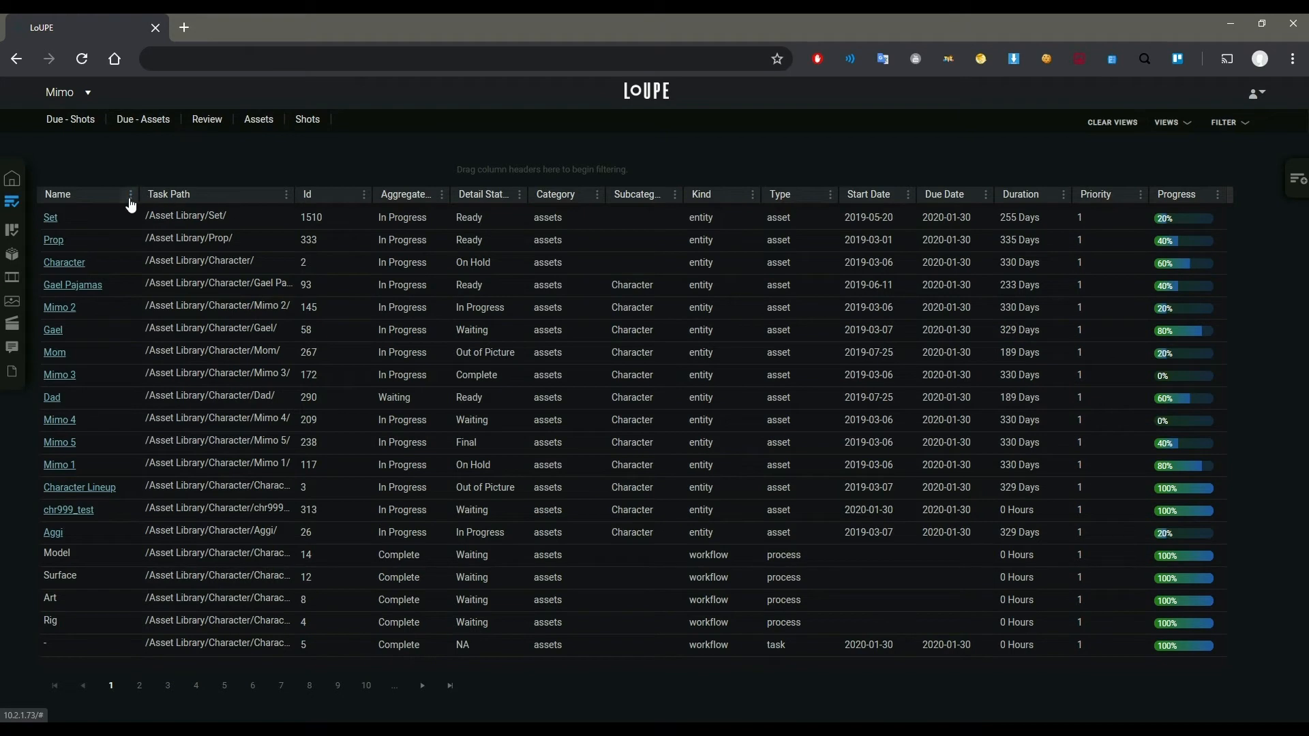
Hide the Task Path, Id, Aggregate Status, Subcategory, Kind and Type columns in the task table
{"action": "left_click", "coordinate": [130, 199]}
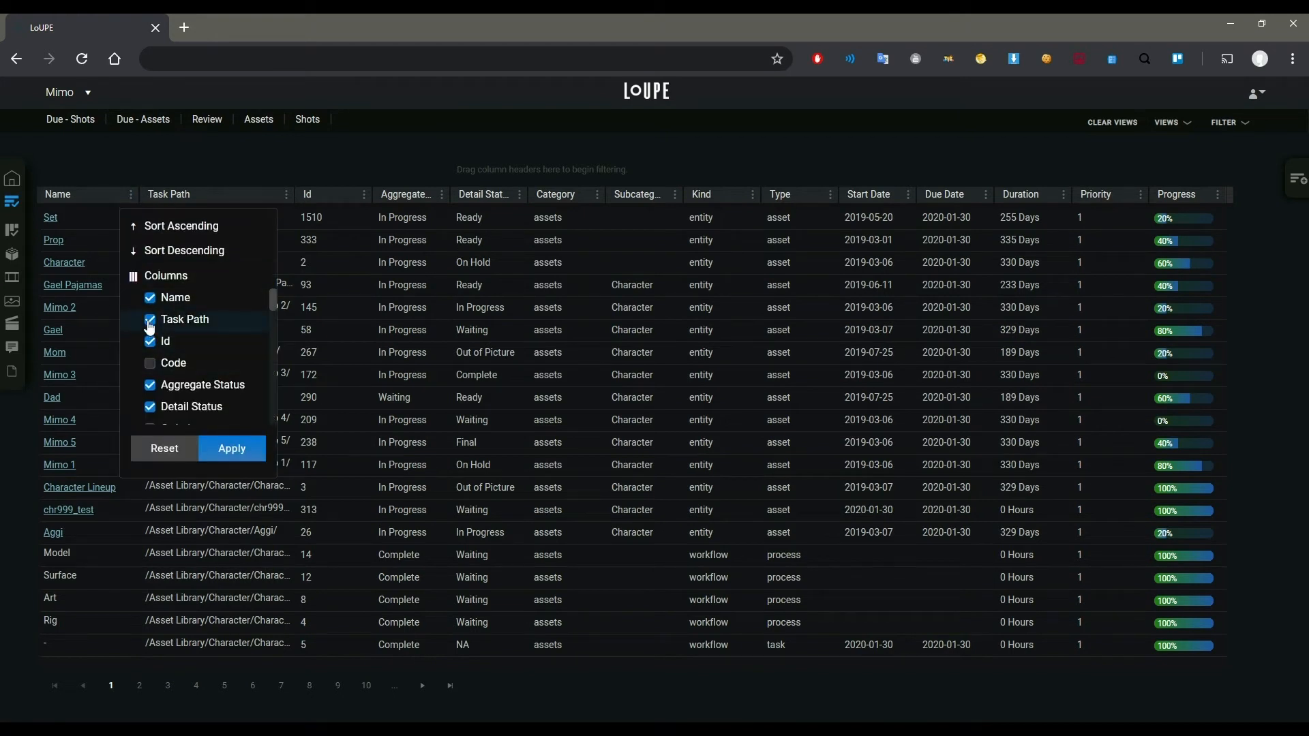
{"action": "scroll", "coordinate": [160, 341], "scroll_direction": "down", "scroll_amount": 3}
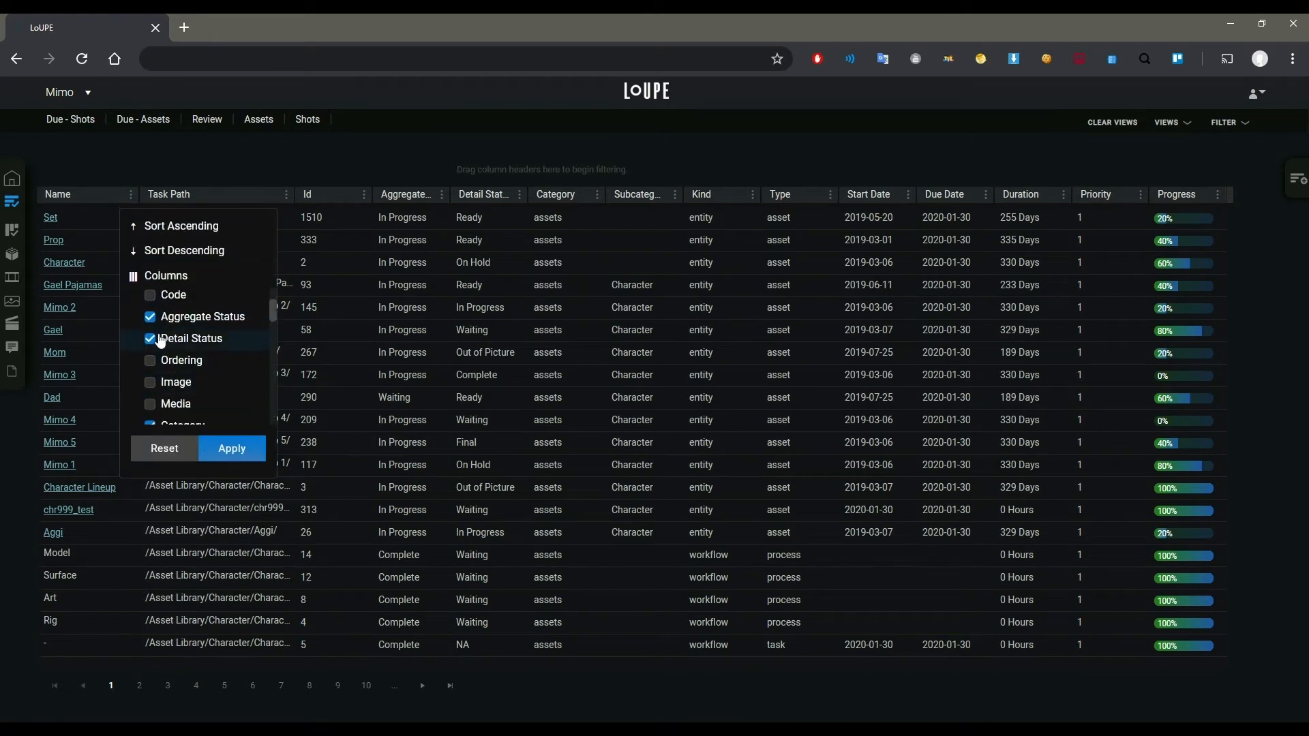
{"action": "scroll", "coordinate": [150, 366], "scroll_direction": "down", "scroll_amount": 2}
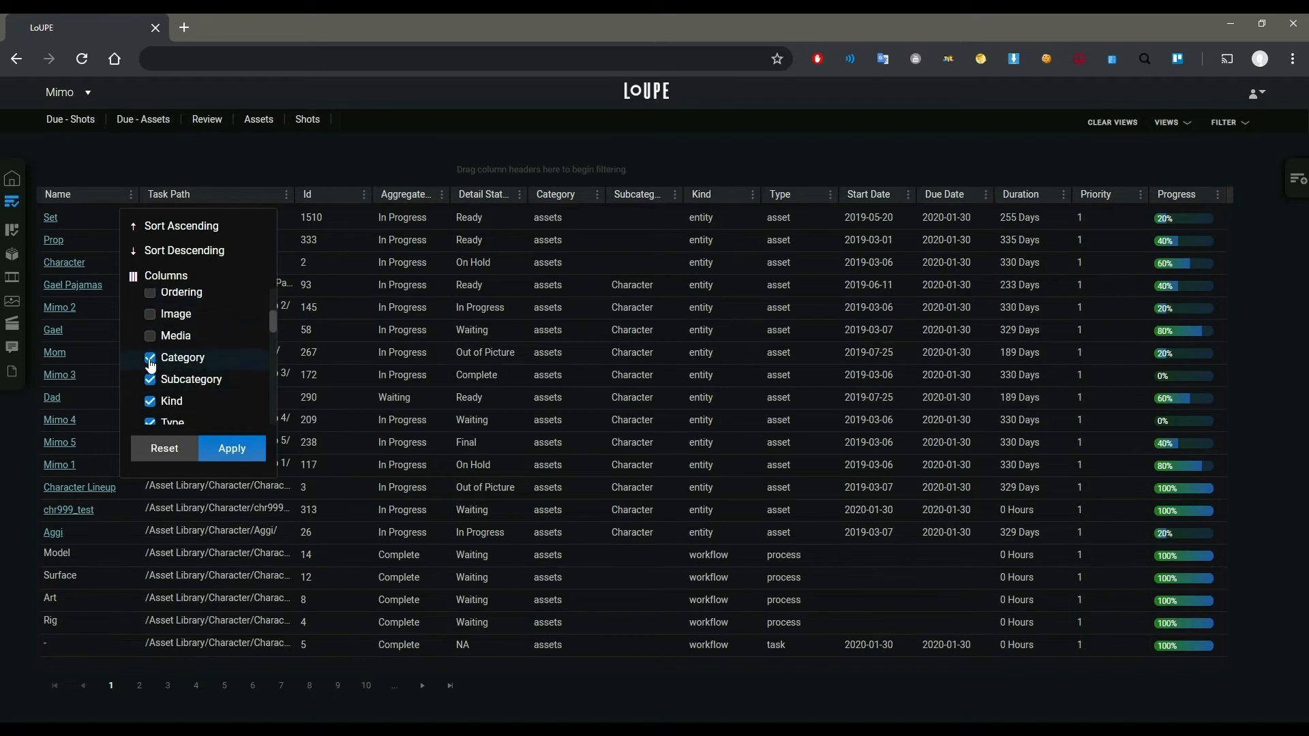
{"action": "scroll", "coordinate": [151, 365], "scroll_direction": "down", "scroll_amount": 3}
{"action": "left_click", "coordinate": [150, 311]}
{"action": "left_click", "coordinate": [150, 333]}
{"action": "left_click", "coordinate": [150, 354]}
Include the Sequence column as well and apply the column selection
{"action": "scroll", "coordinate": [205, 384], "scroll_direction": "down", "scroll_amount": 5}
{"action": "scroll", "coordinate": [198, 386], "scroll_direction": "up", "scroll_amount": 1}
{"action": "scroll", "coordinate": [197, 385], "scroll_direction": "down", "scroll_amount": 2}
{"action": "scroll", "coordinate": [197, 384], "scroll_direction": "down", "scroll_amount": 4}
{"action": "left_click", "coordinate": [150, 302]}
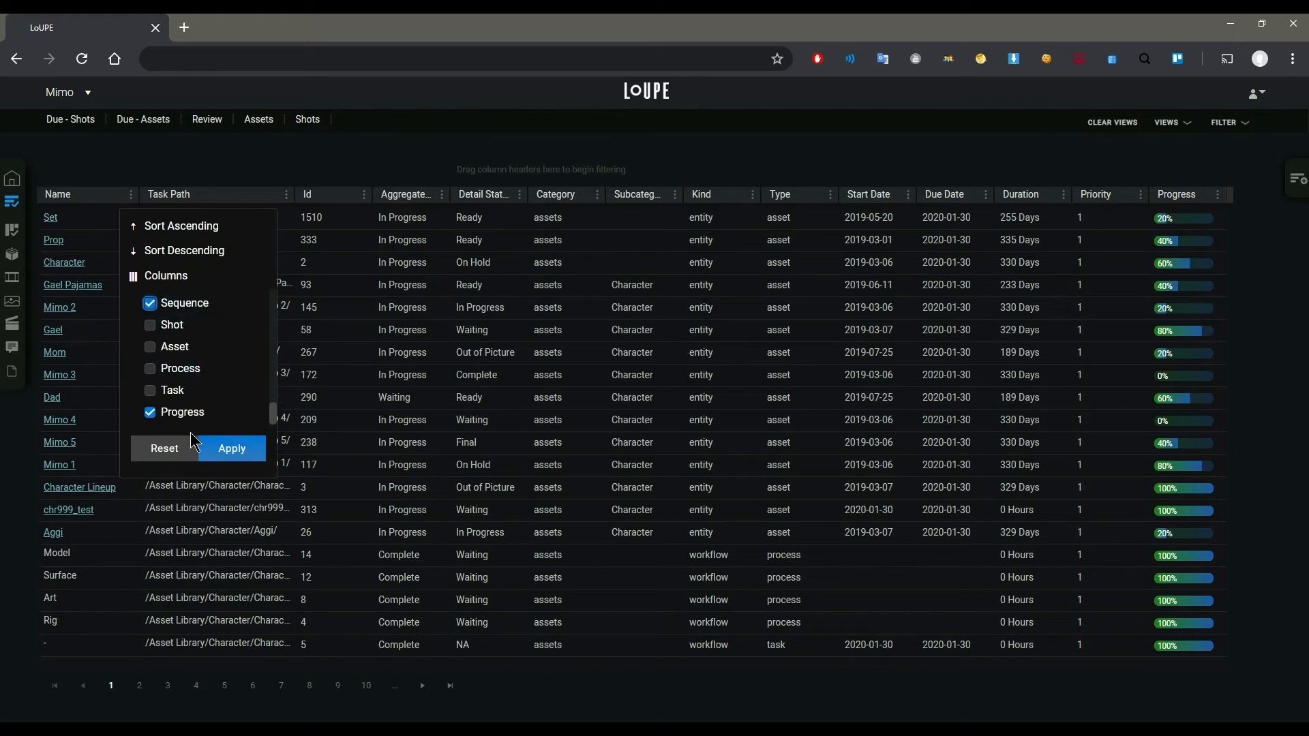
{"action": "left_click", "coordinate": [229, 448]}
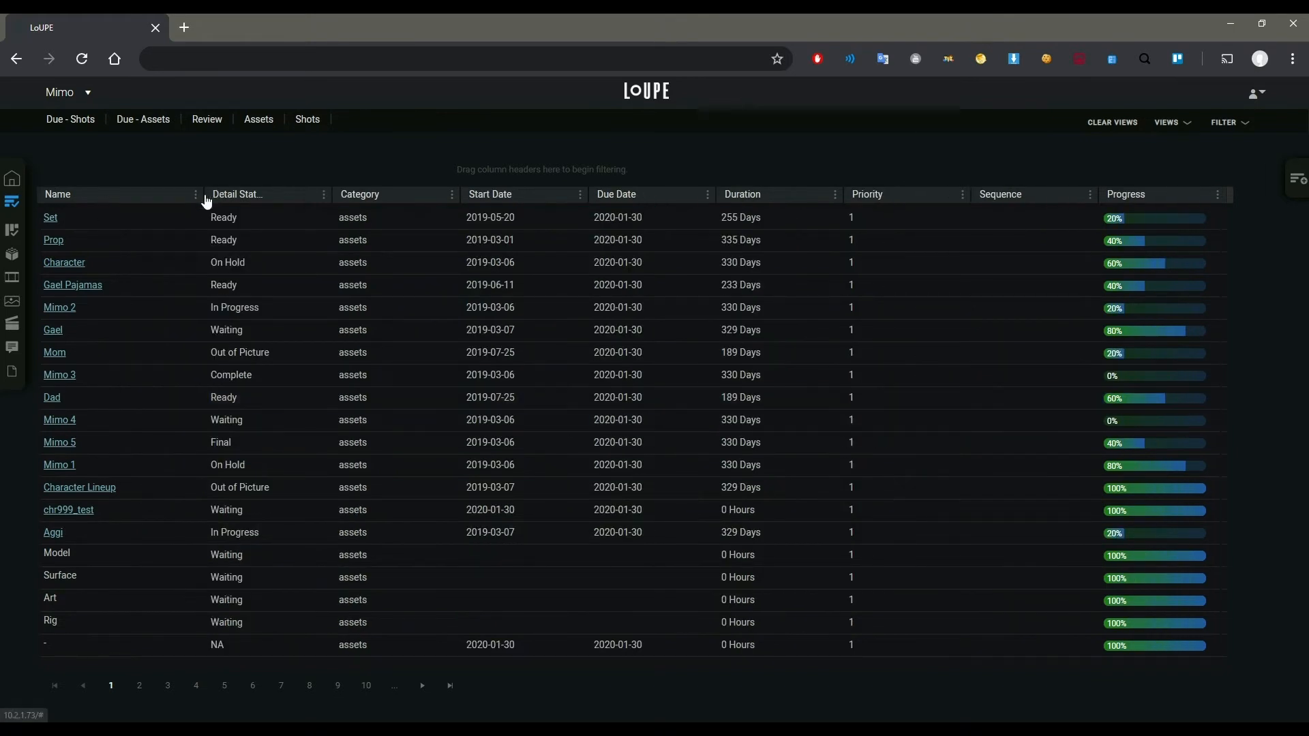
Narrow the Name column and widen the Progress column, and group the table by Detail Status
{"action": "left_click_drag", "start_coordinate": [214, 198], "coordinate": [176, 198]}
{"action": "left_click", "coordinate": [1079, 218]}
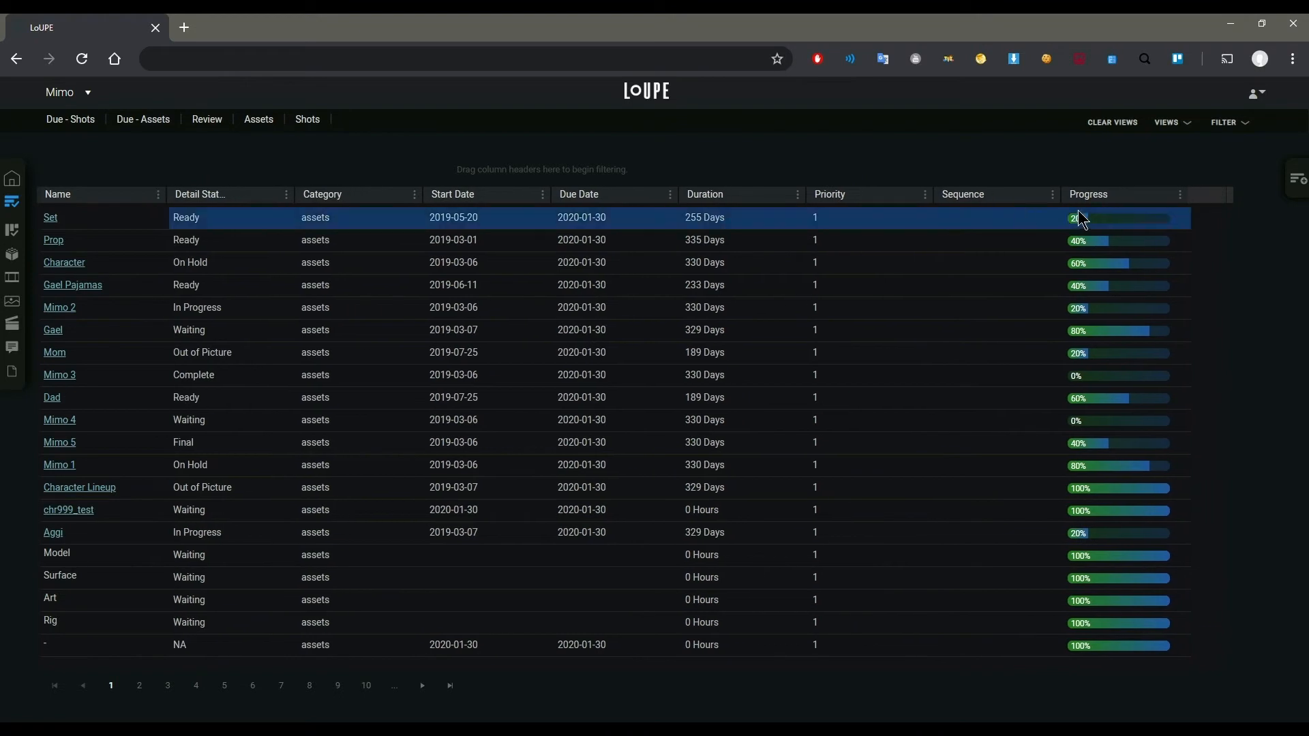
{"action": "left_click_drag", "start_coordinate": [1189, 196], "coordinate": [1217, 196]}
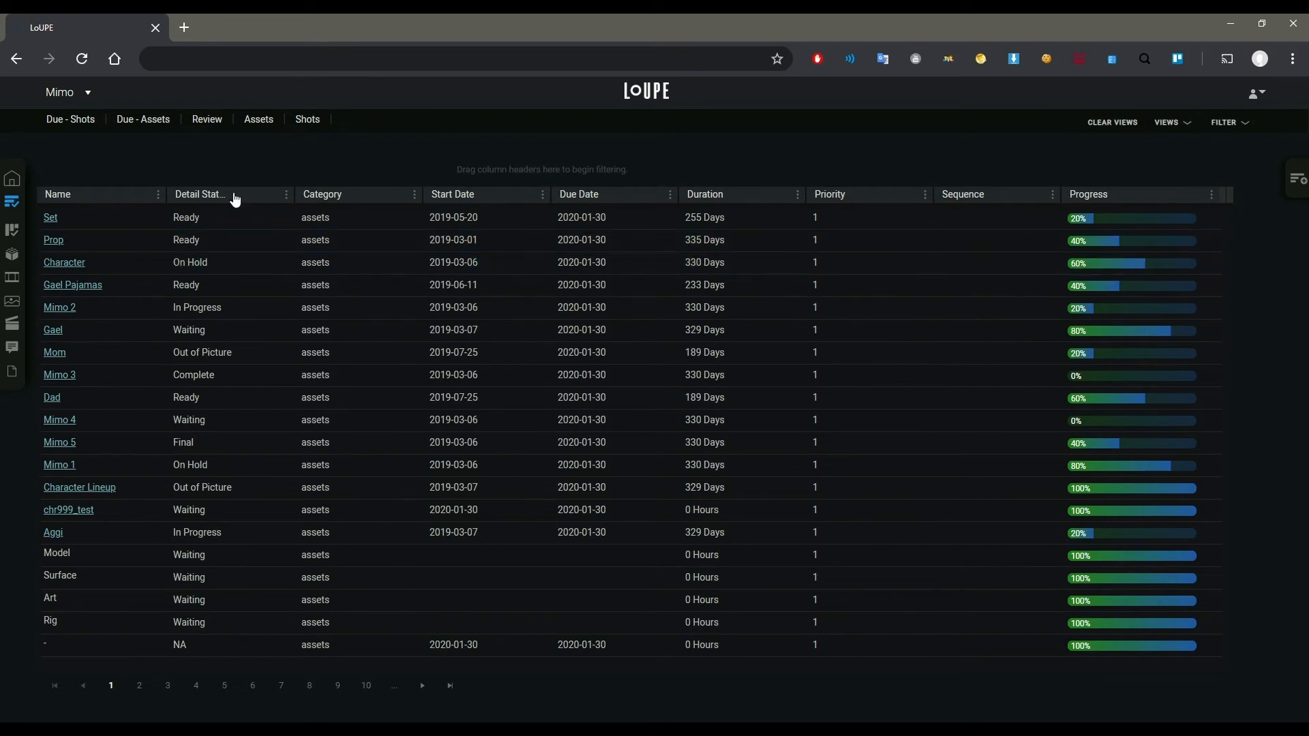
{"action": "left_click_drag", "start_coordinate": [229, 200], "coordinate": [251, 182]}
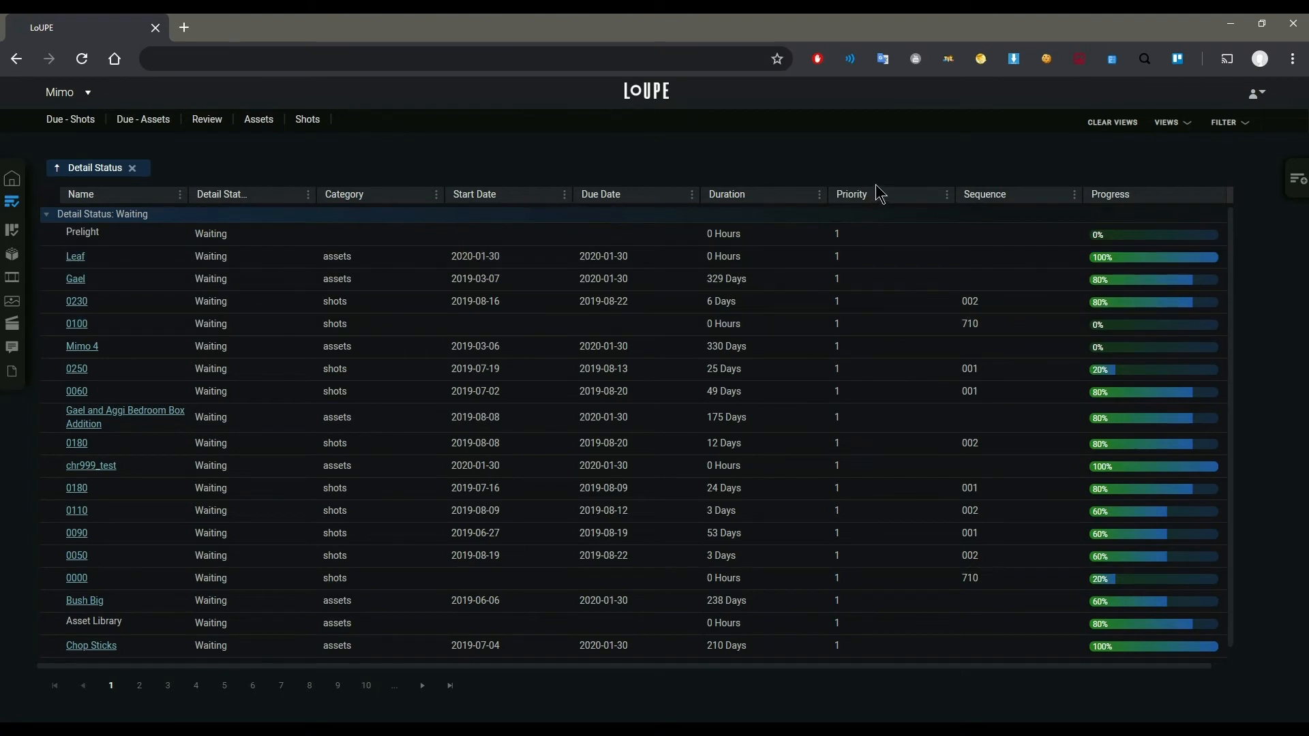
Look through the fields available for a filter rule and close the rules without adding one
{"action": "left_click", "coordinate": [1225, 125]}
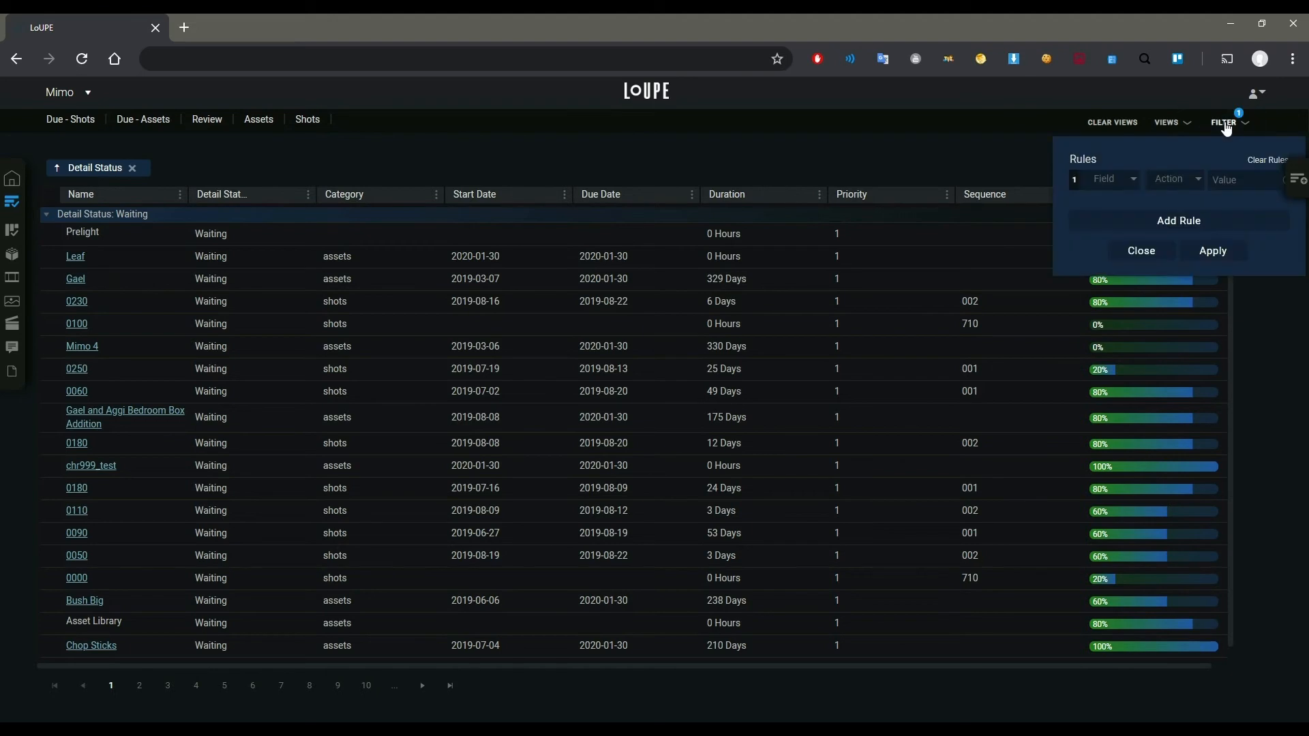
{"action": "left_click", "coordinate": [1105, 186]}
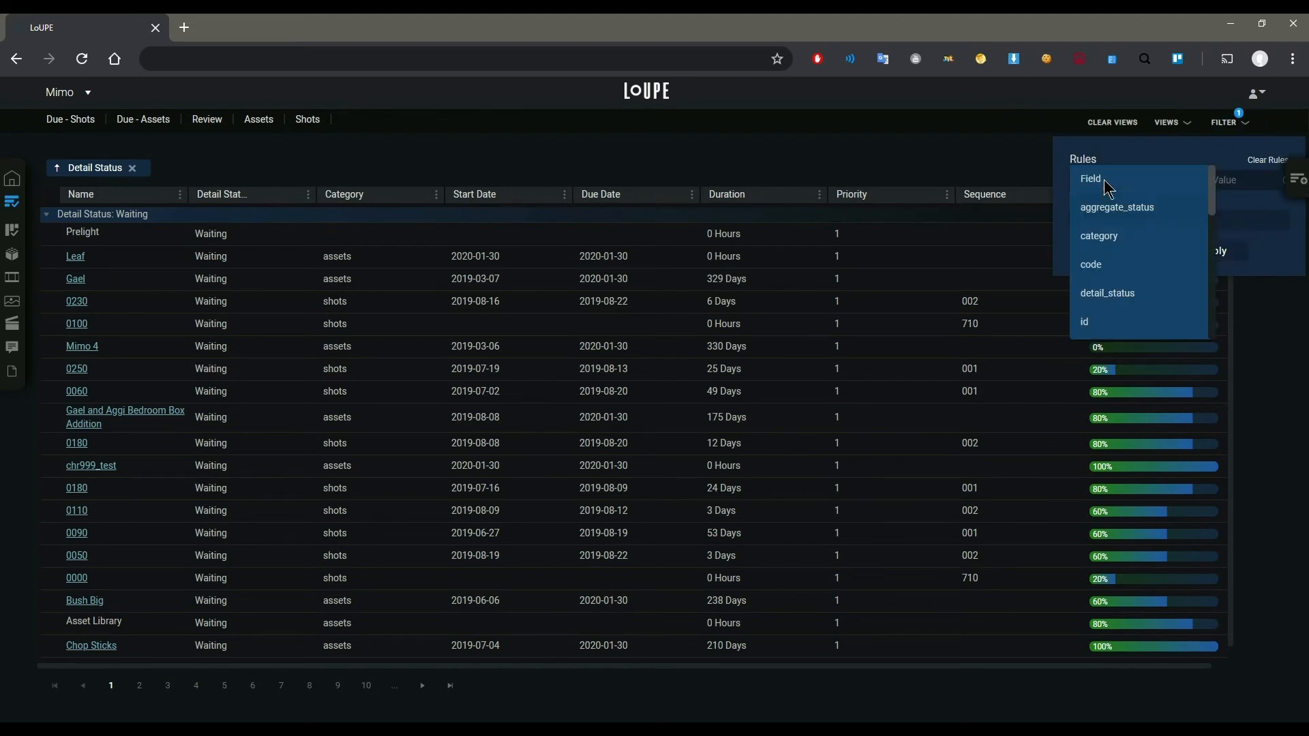
{"action": "scroll", "coordinate": [1126, 293], "scroll_direction": "down", "scroll_amount": 2}
{"action": "scroll", "coordinate": [1126, 287], "scroll_direction": "down", "scroll_amount": 1}
{"action": "scroll", "coordinate": [1163, 247], "scroll_direction": "up", "scroll_amount": 3}
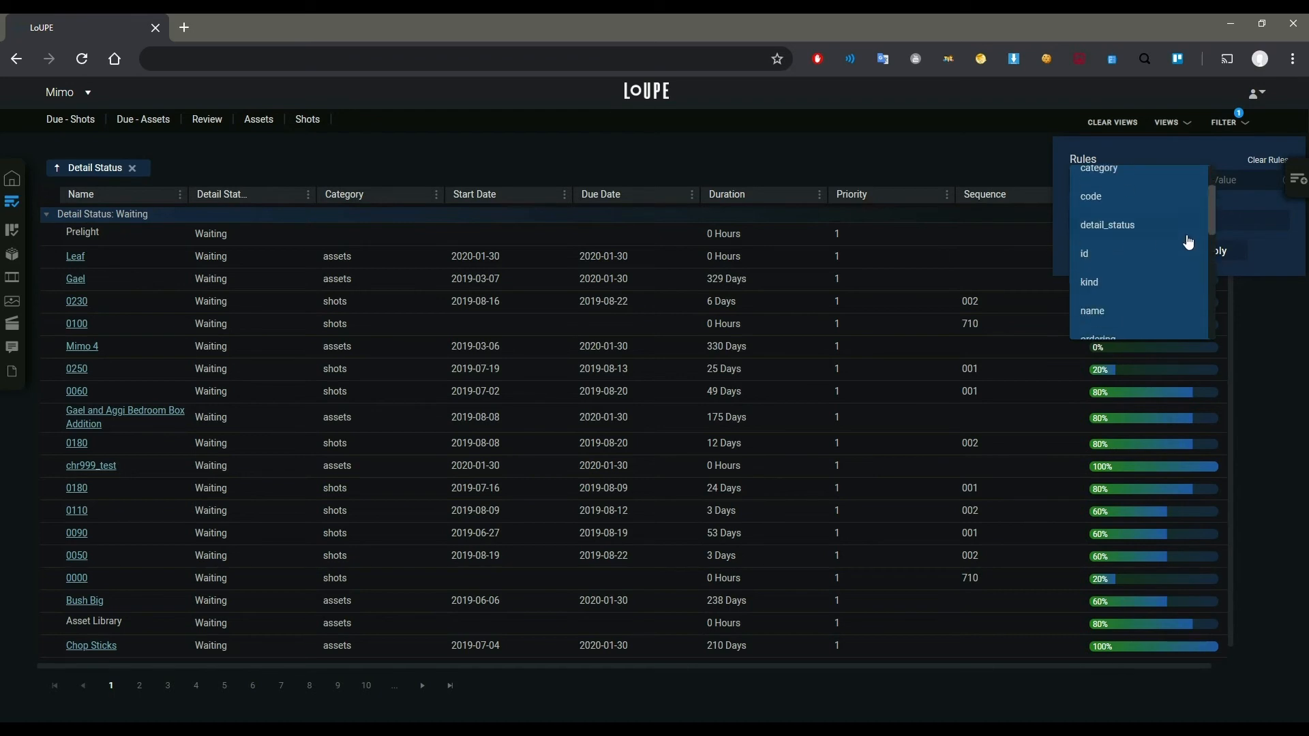
{"action": "left_click", "coordinate": [1233, 181]}
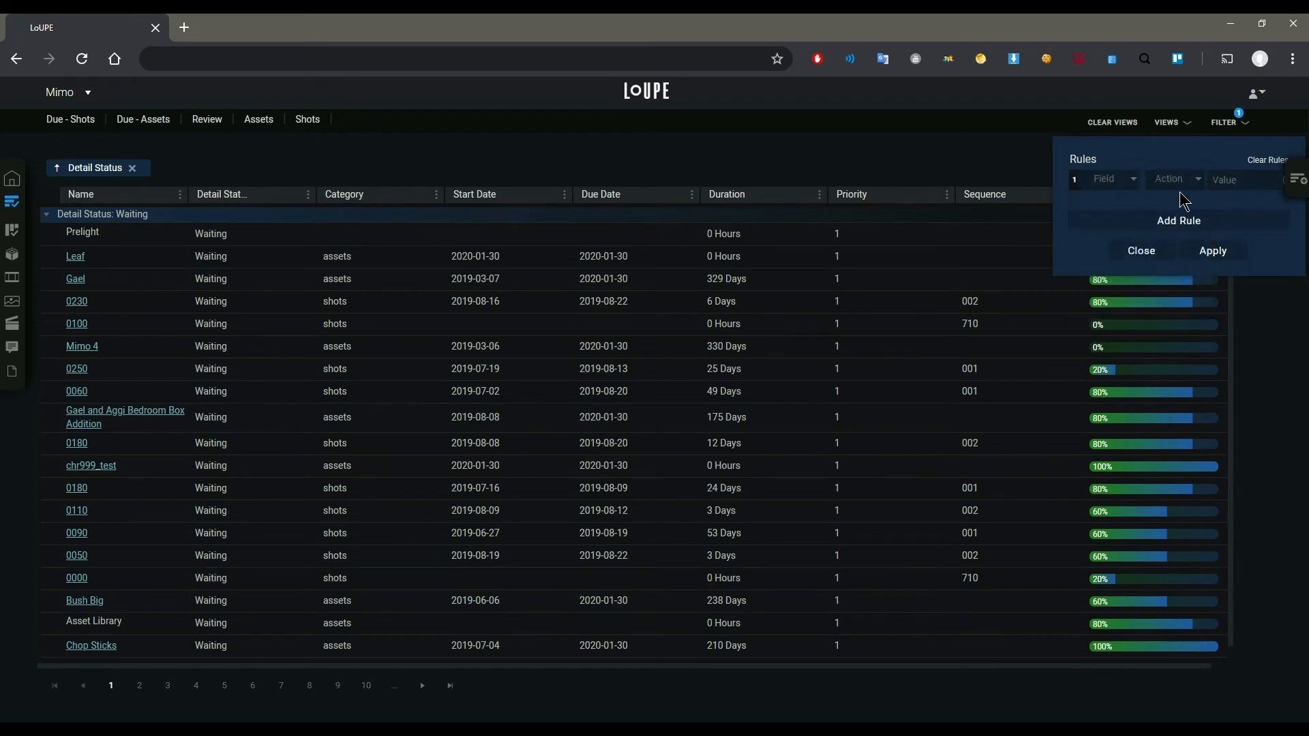
{"action": "left_click", "coordinate": [997, 174]}
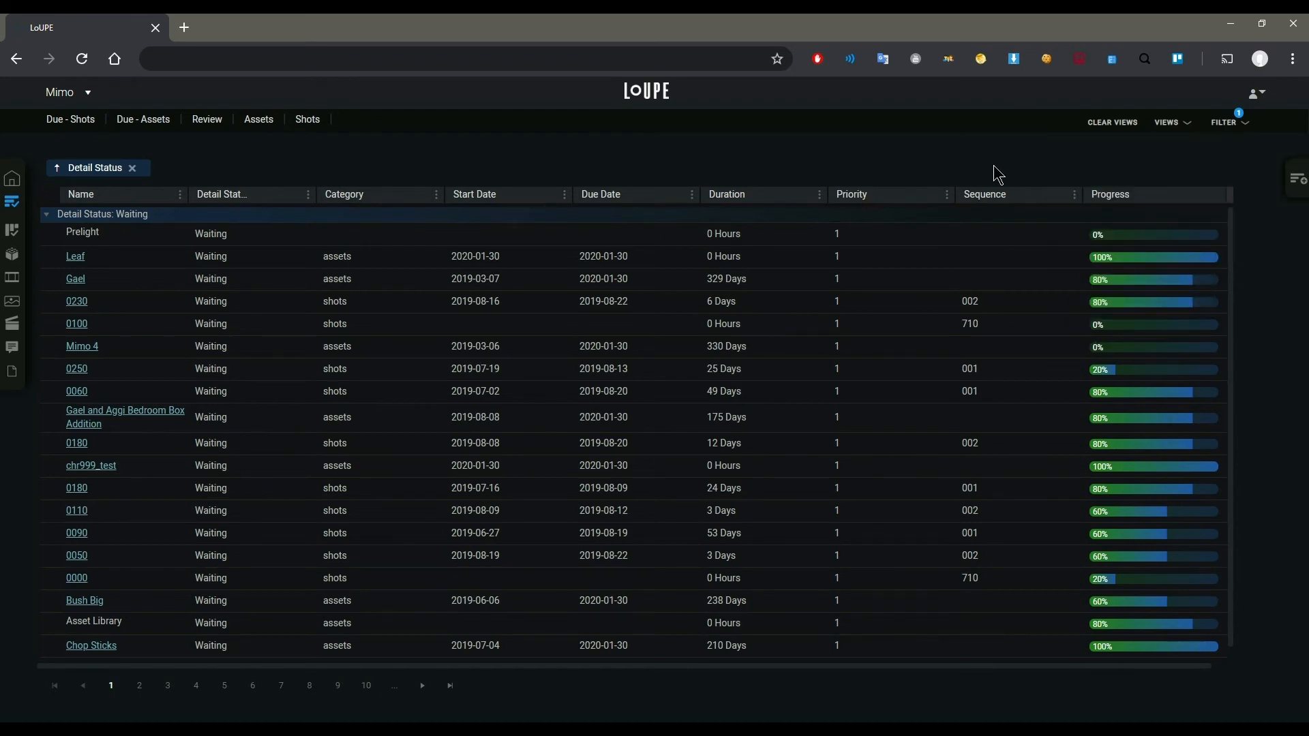
Check the list of saved views and go through Assets, Shots, Review, Due - Assets and Due - Shots
{"action": "left_click", "coordinate": [1168, 125]}
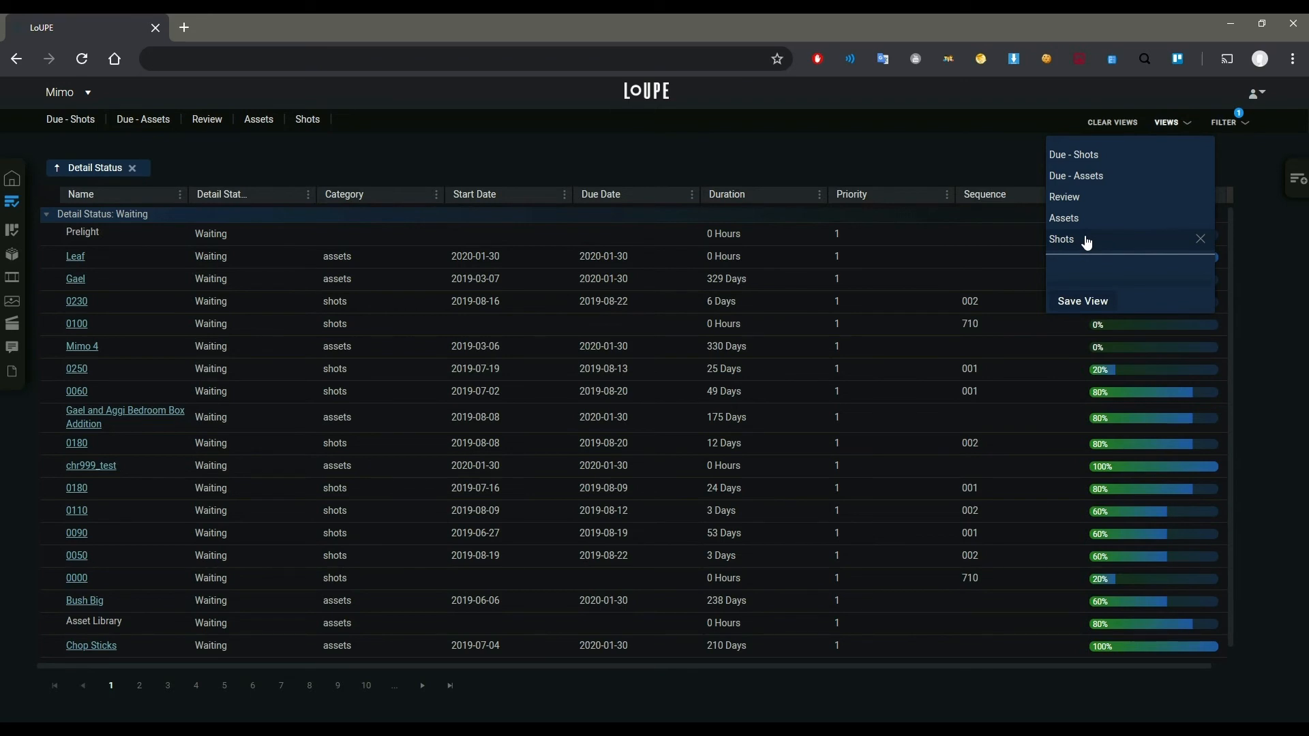
{"action": "left_click", "coordinate": [645, 169]}
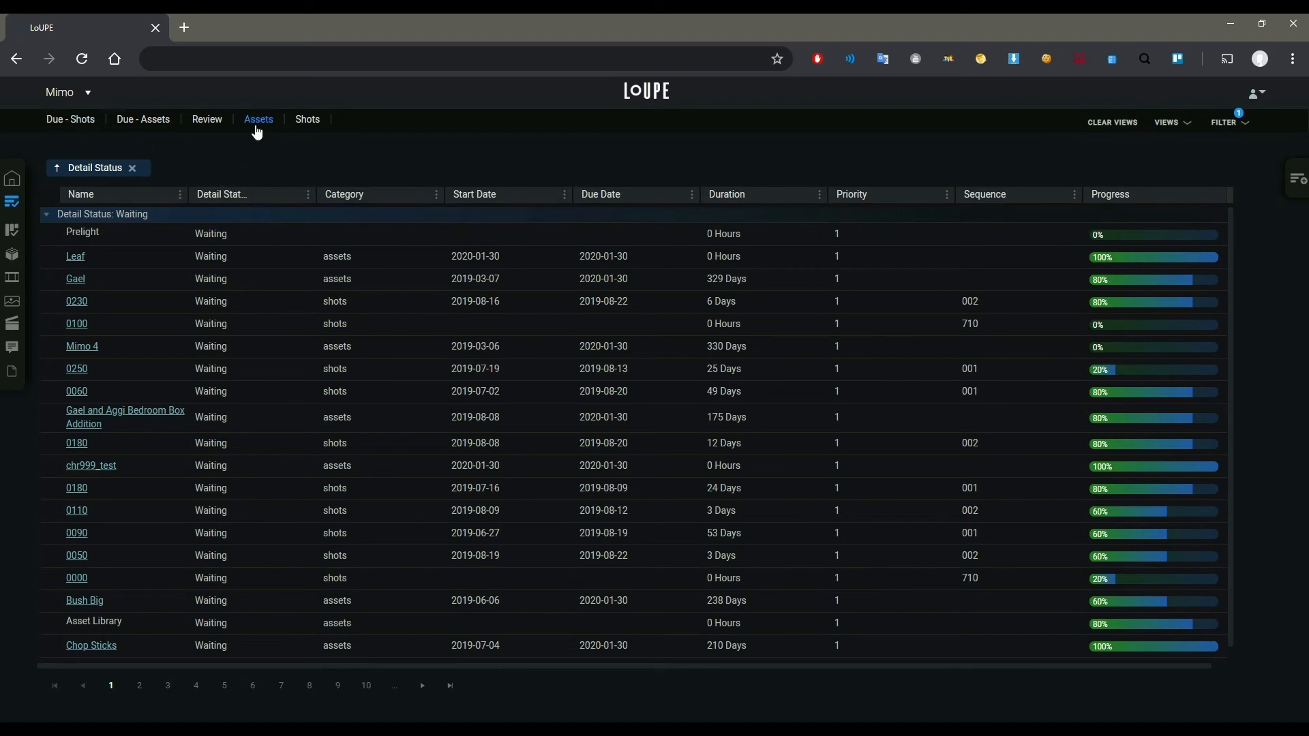
{"action": "left_click", "coordinate": [280, 144]}
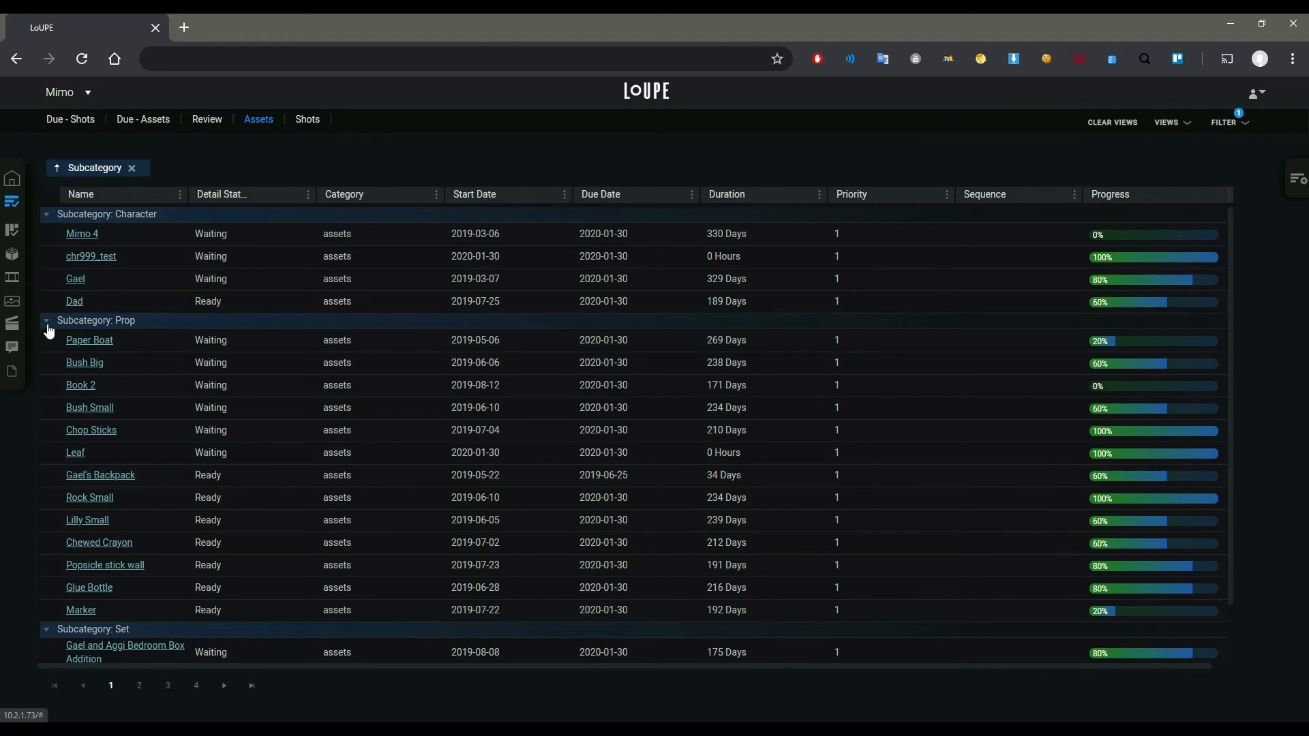
{"action": "left_click", "coordinate": [308, 120]}
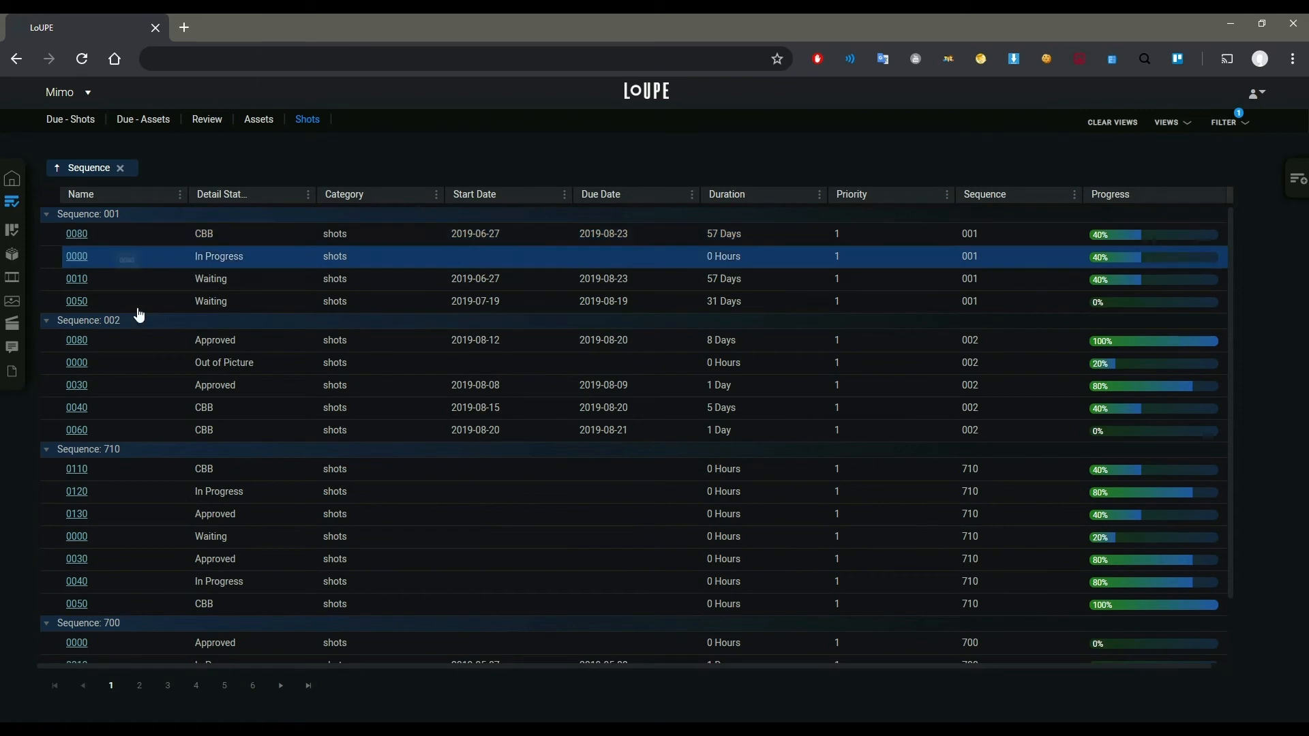
{"action": "left_click", "coordinate": [207, 122]}
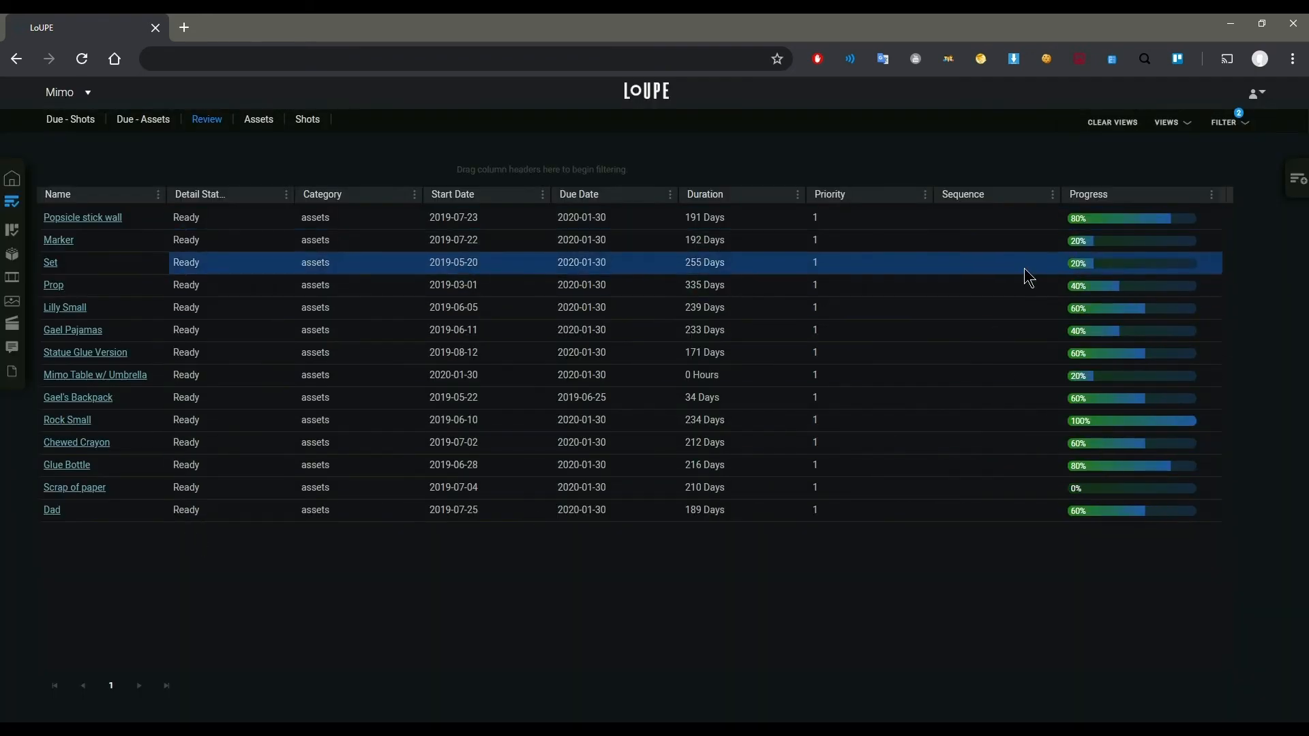
{"action": "left_click", "coordinate": [141, 122]}
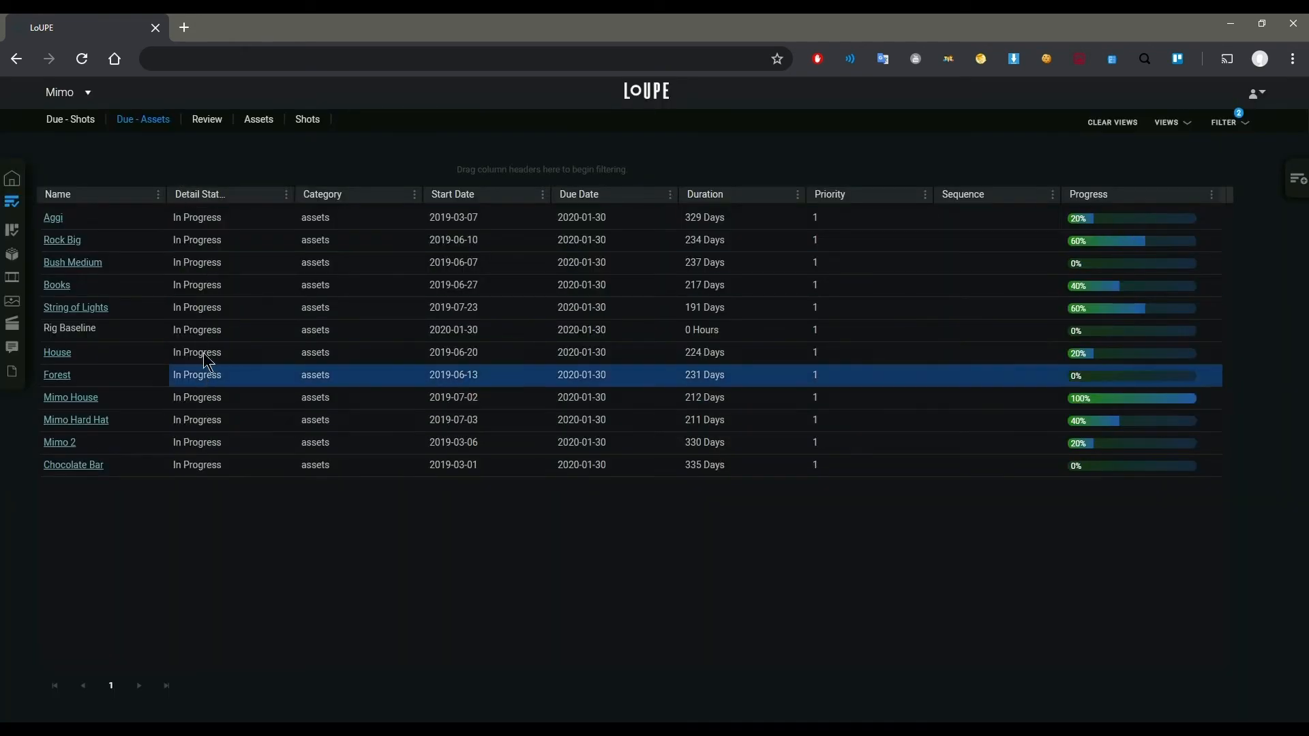
{"action": "left_click", "coordinate": [80, 123]}
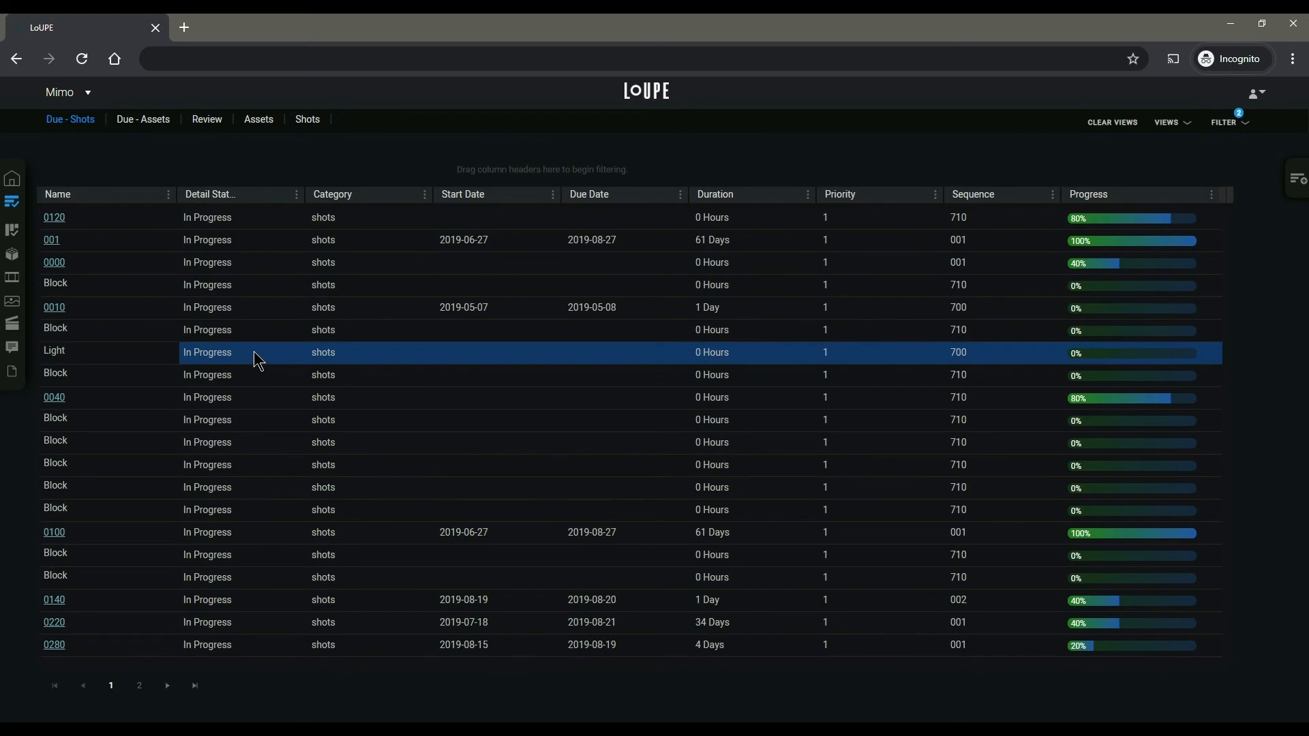
Open shot 0060 of sequence 002 from the Shots view
{"action": "left_click", "coordinate": [309, 120]}
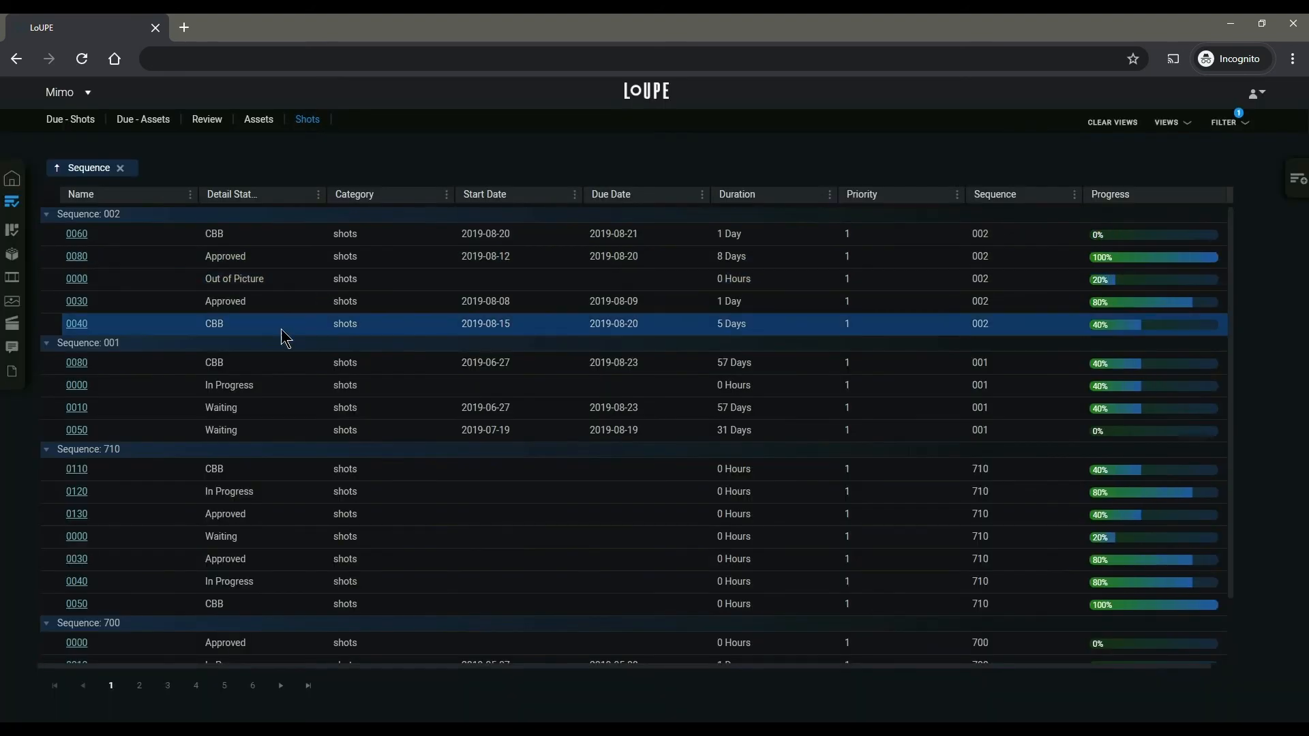
{"action": "left_click", "coordinate": [77, 235]}
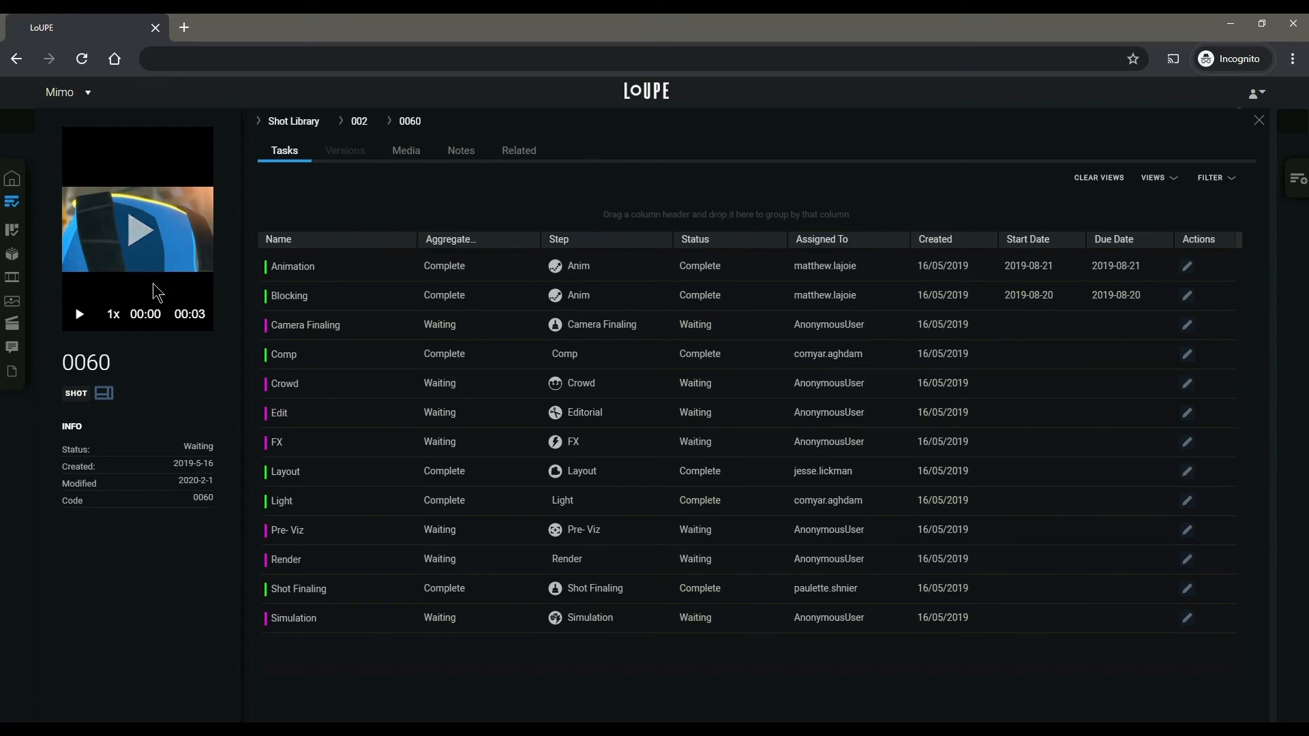
Play the shot's preview video, enlarge the player and return it to its compact size
{"action": "left_click", "coordinate": [139, 236]}
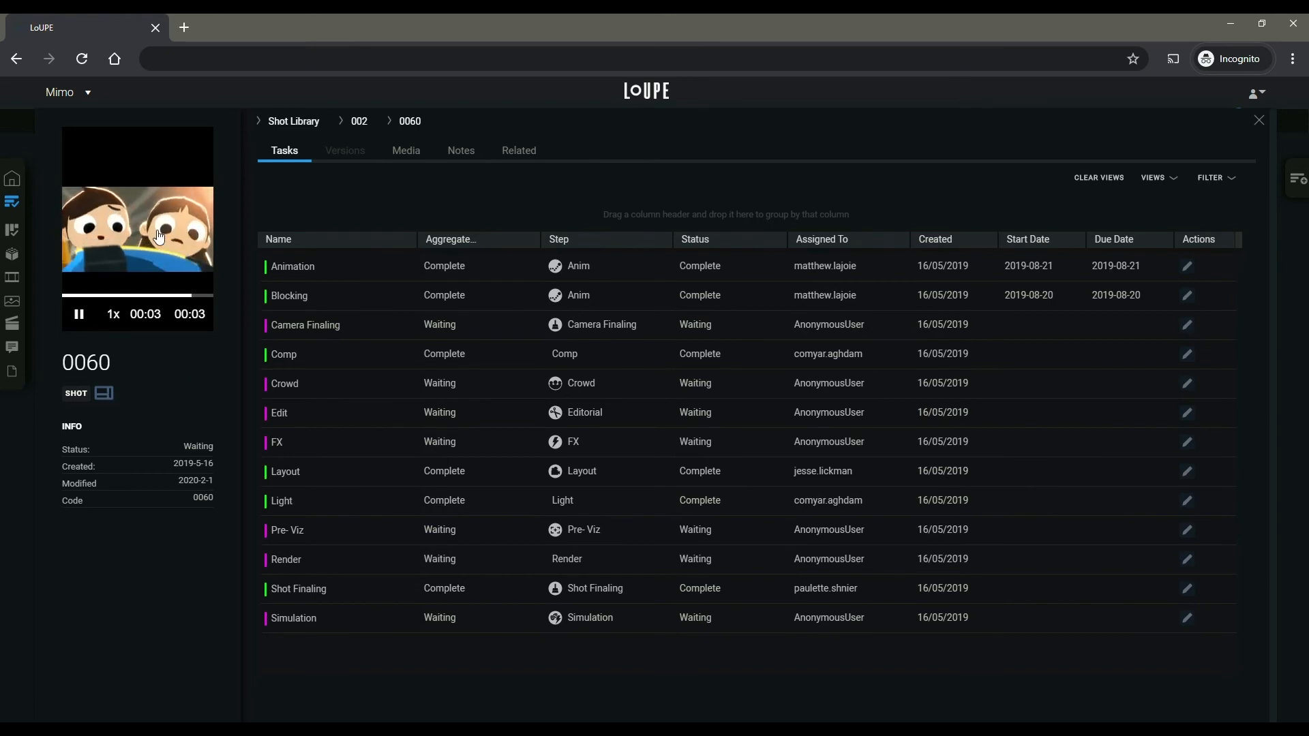
{"action": "left_click", "coordinate": [104, 396]}
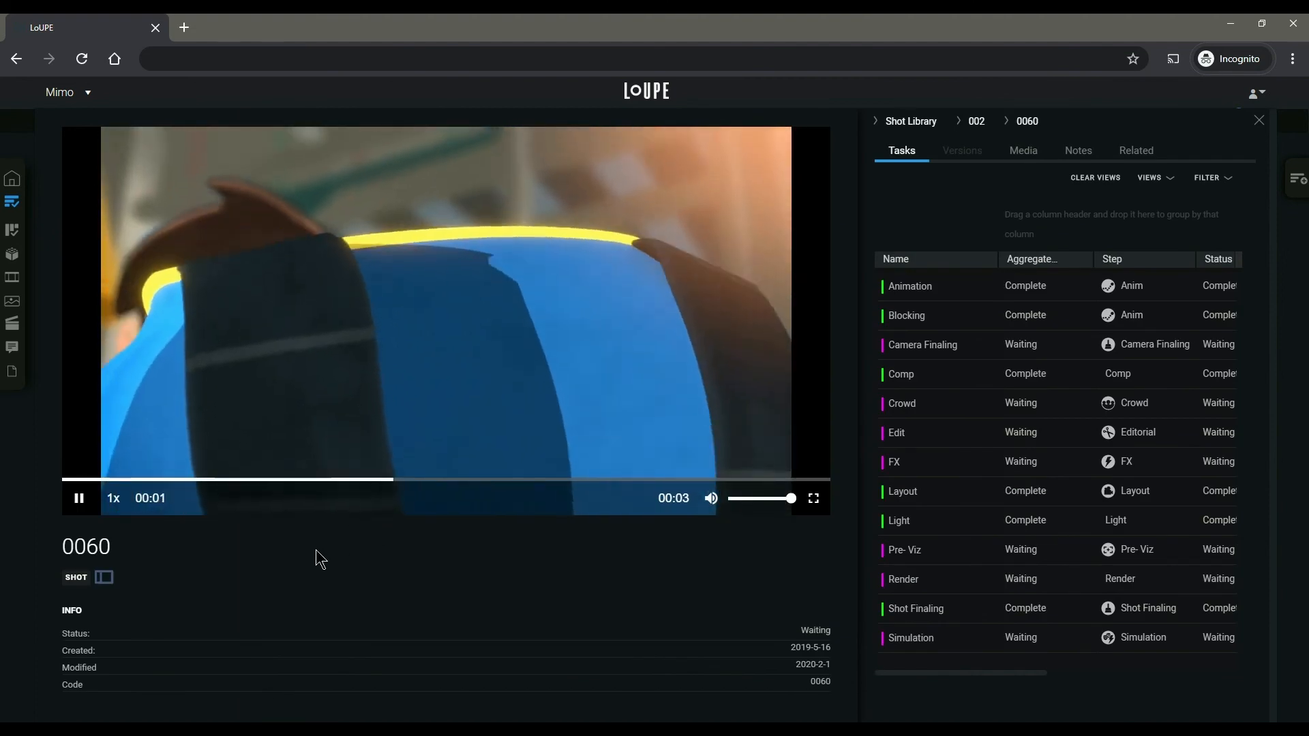
{"action": "left_click", "coordinate": [105, 577]}
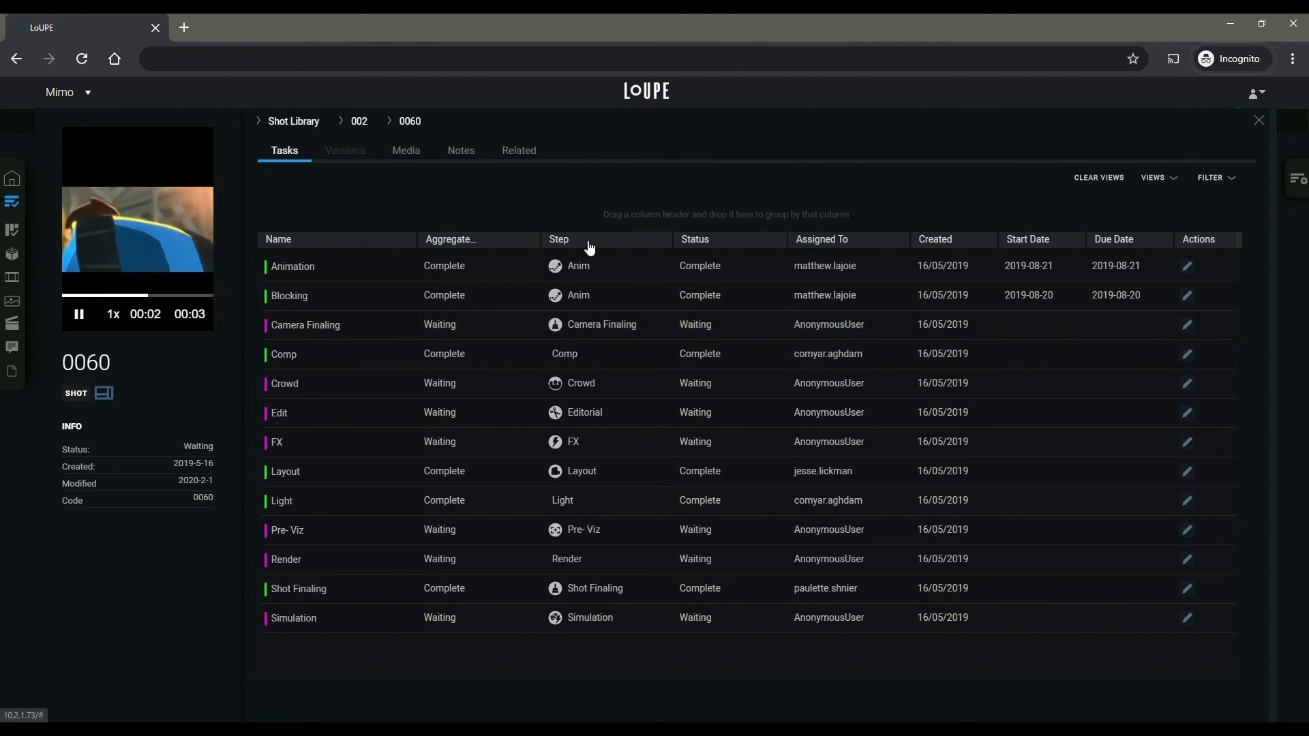
Group the shot's tasks by Step and expand the Editorial, FX and Anim groups
{"action": "left_click_drag", "start_coordinate": [552, 239], "coordinate": [477, 220]}
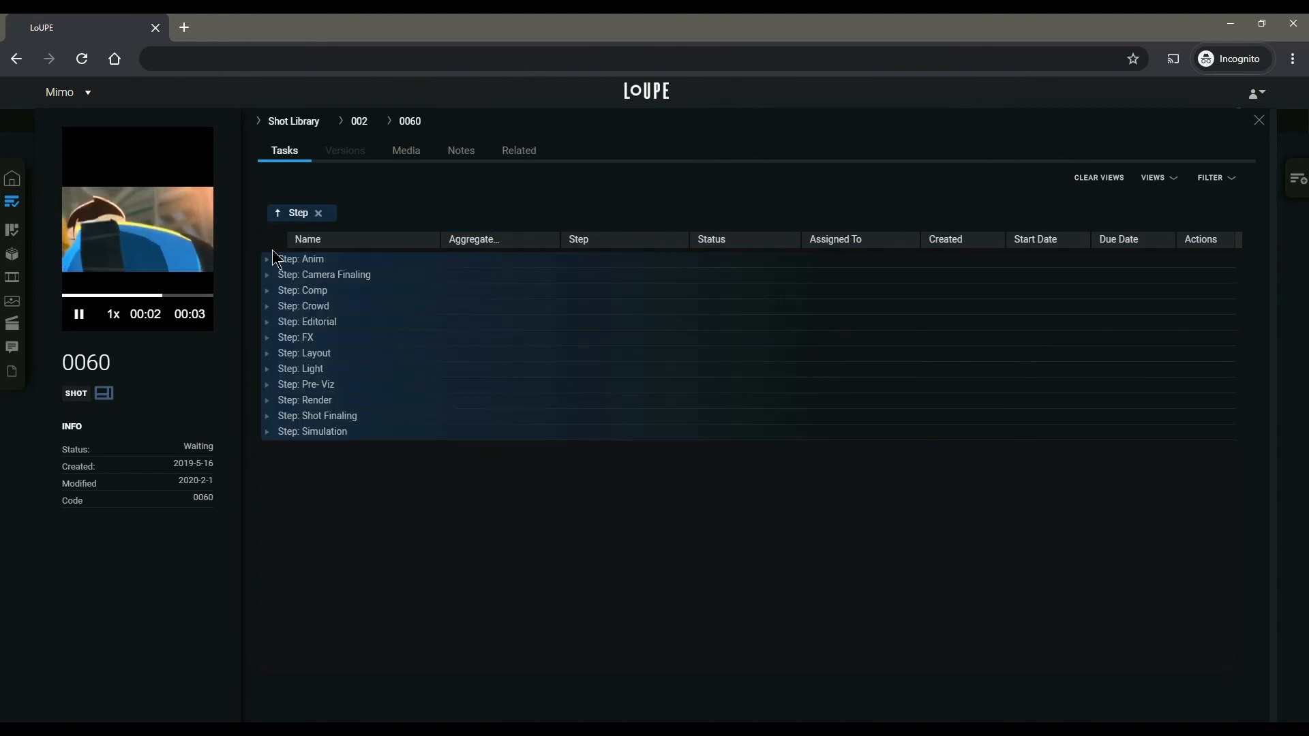
{"action": "left_click", "coordinate": [267, 323]}
{"action": "left_click", "coordinate": [267, 369]}
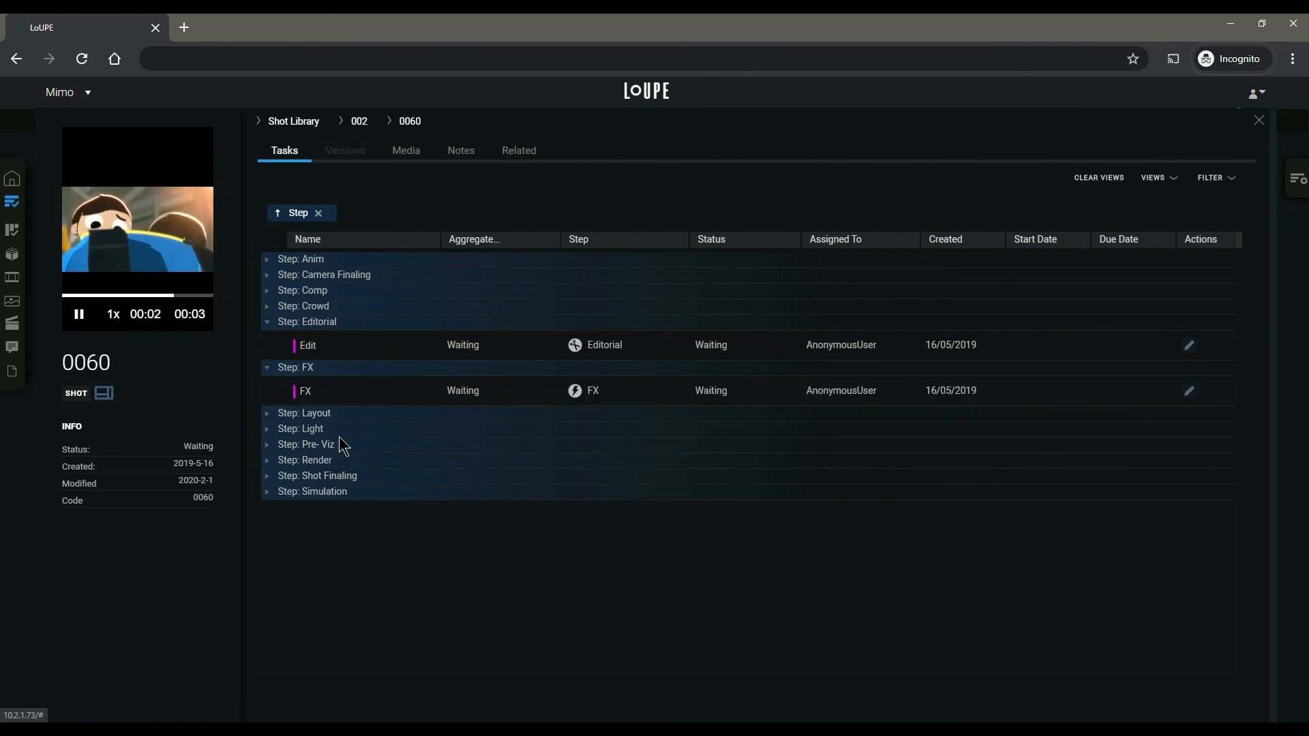
{"action": "left_click", "coordinate": [267, 261]}
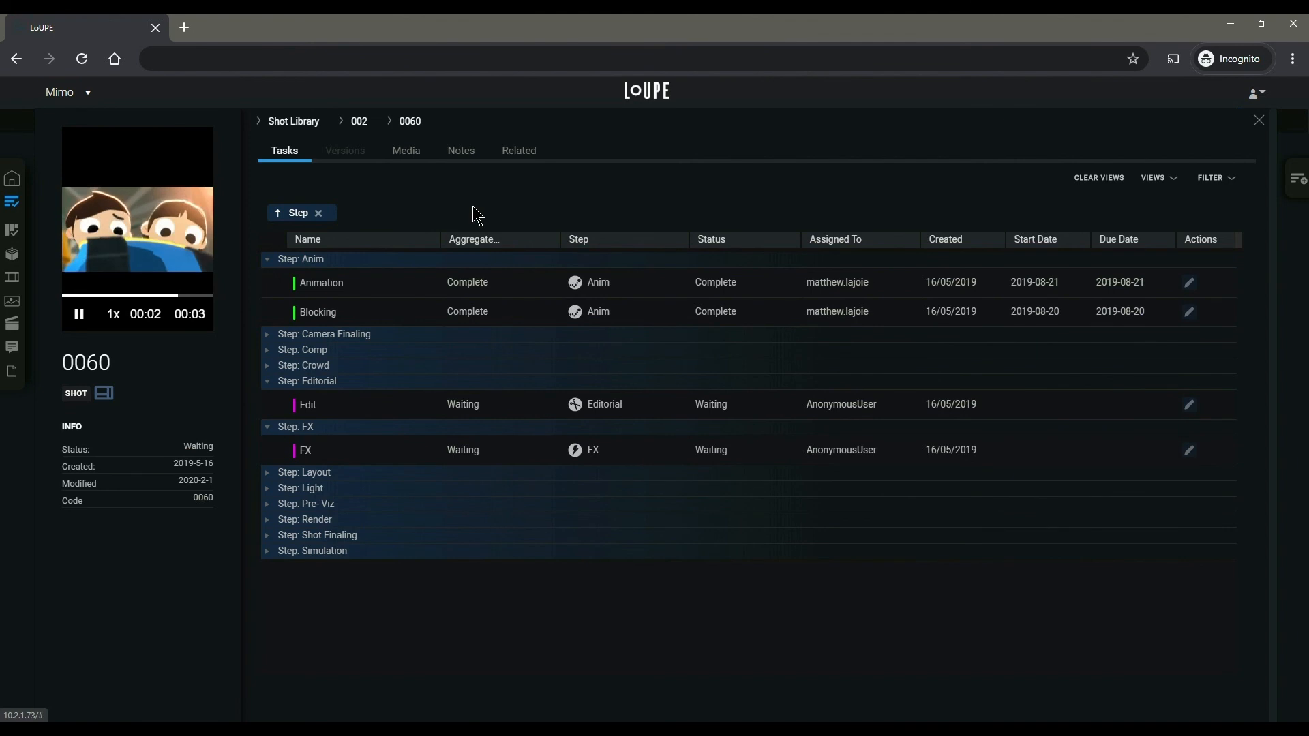
View the shot's media versions and post the reply "THis is a test" to the note on mimo.0001
{"action": "left_click", "coordinate": [407, 153]}
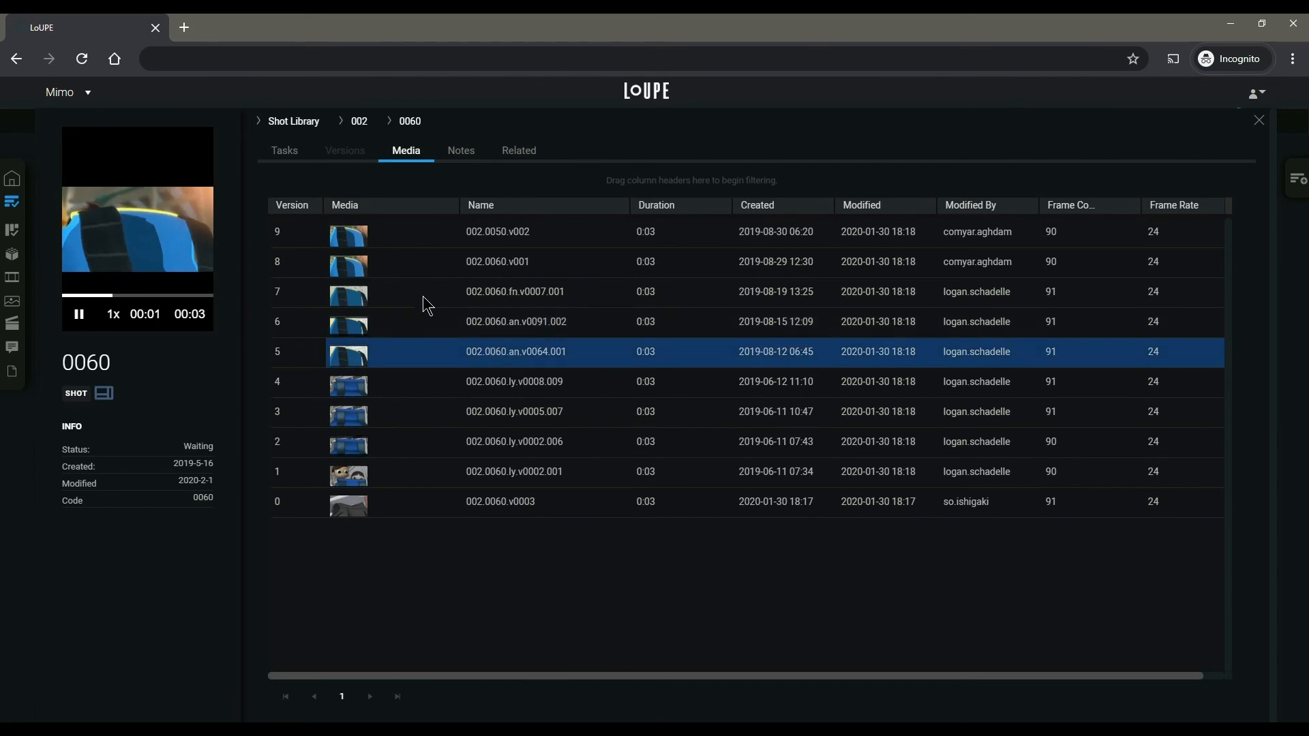
{"action": "left_click", "coordinate": [462, 151]}
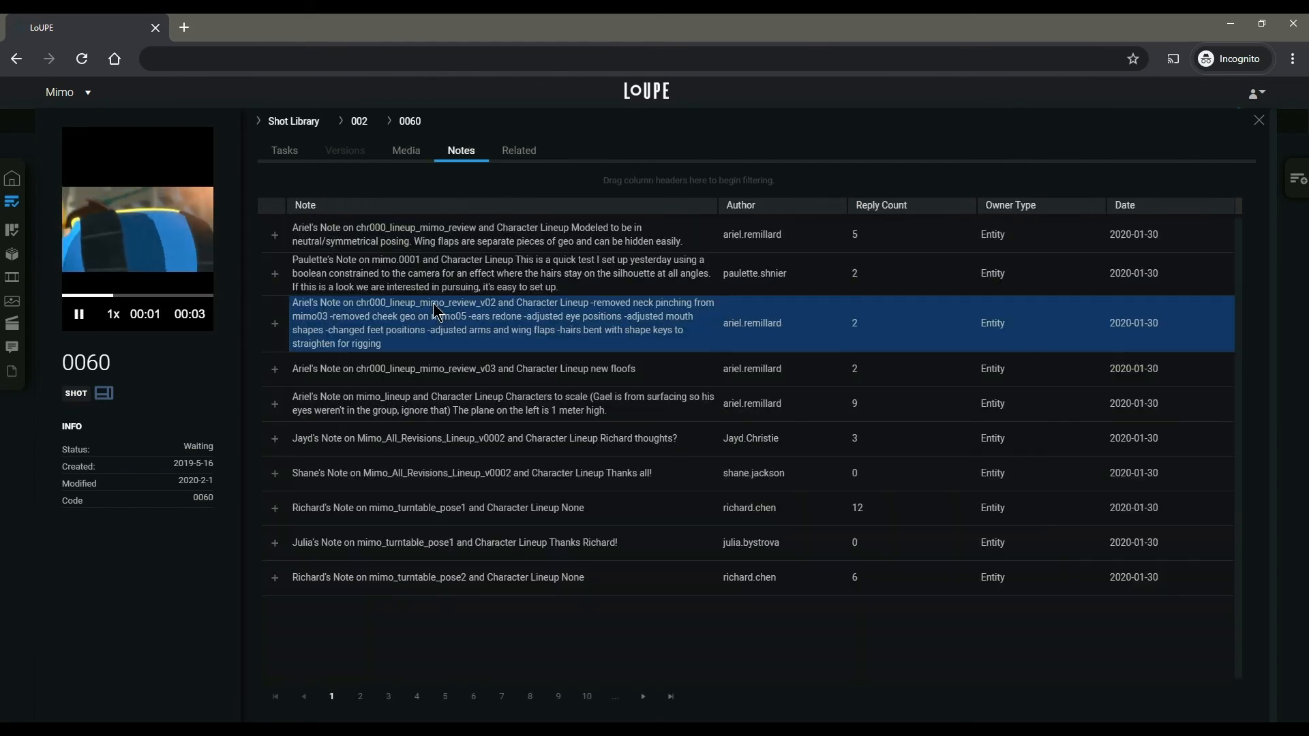
{"action": "left_click", "coordinate": [274, 274]}
{"action": "left_click", "coordinate": [363, 330]}
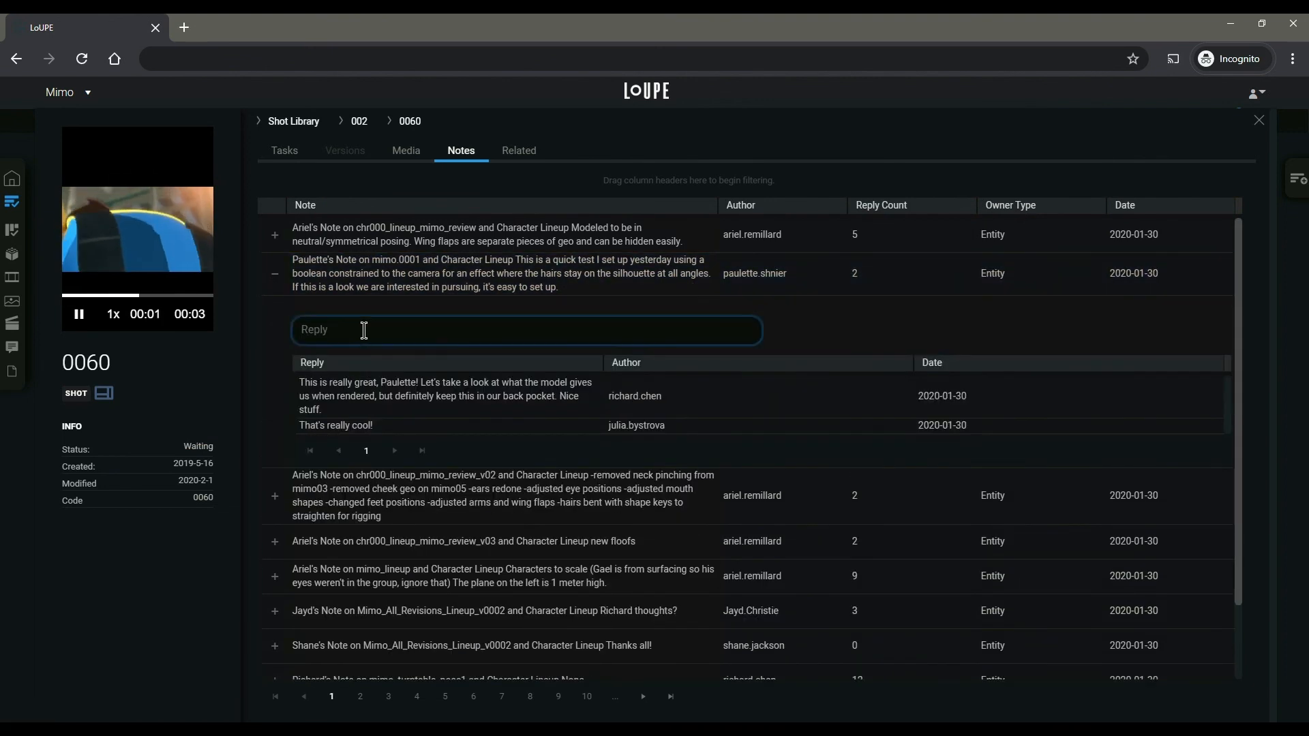
{"action": "type", "text": "THis is a test"}
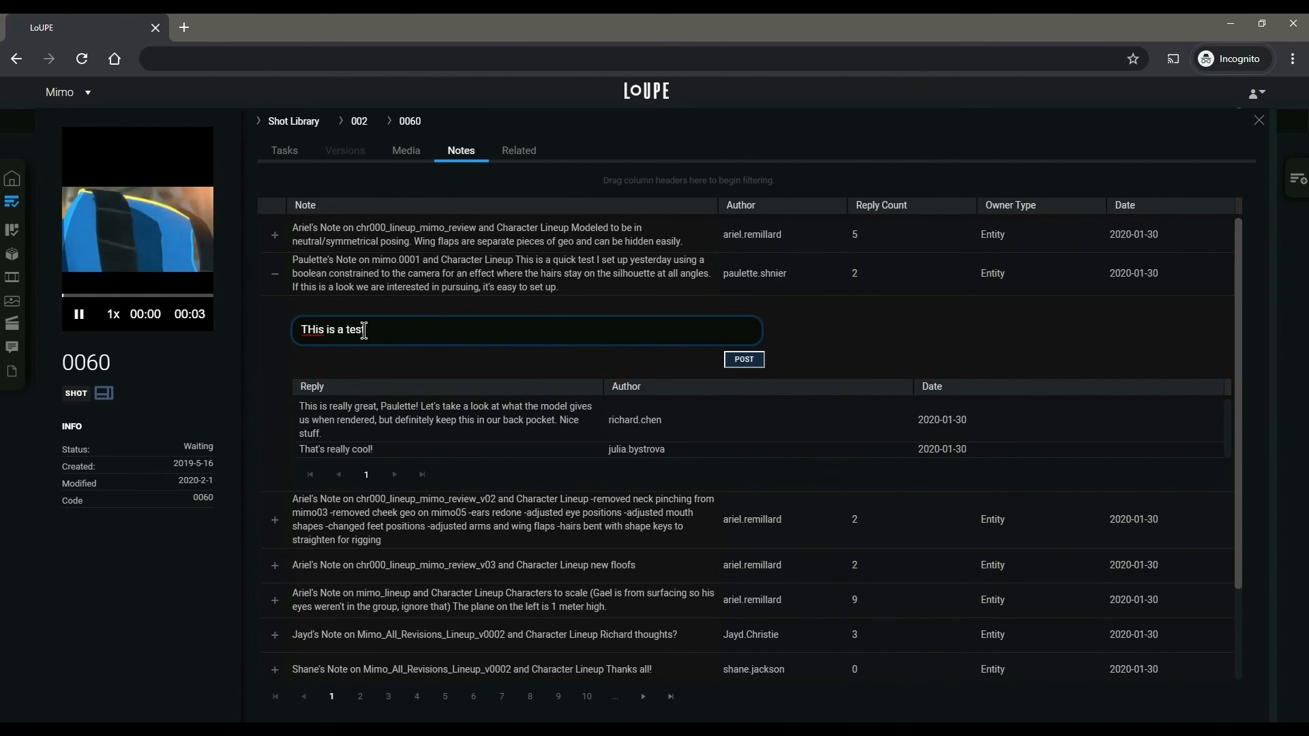
{"action": "left_click", "coordinate": [743, 360]}
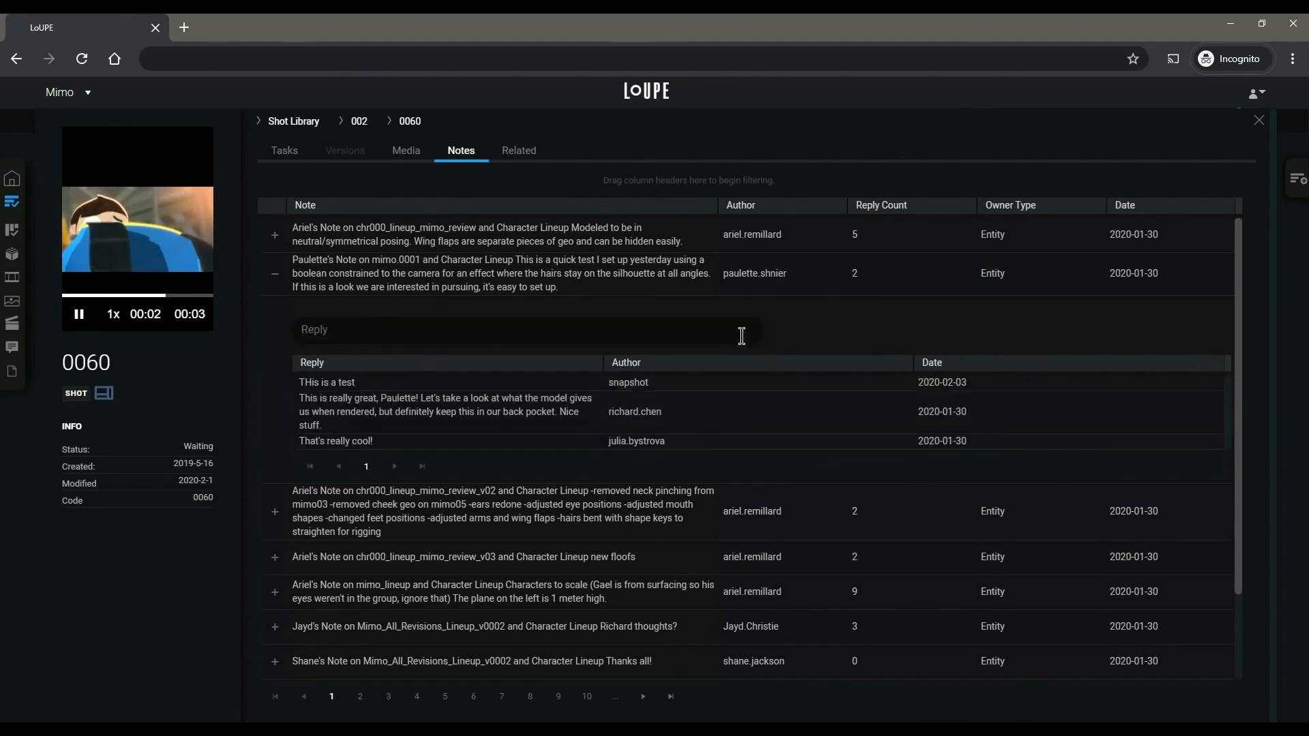
View the assets related to the shot and close its details
{"action": "left_click", "coordinate": [525, 151]}
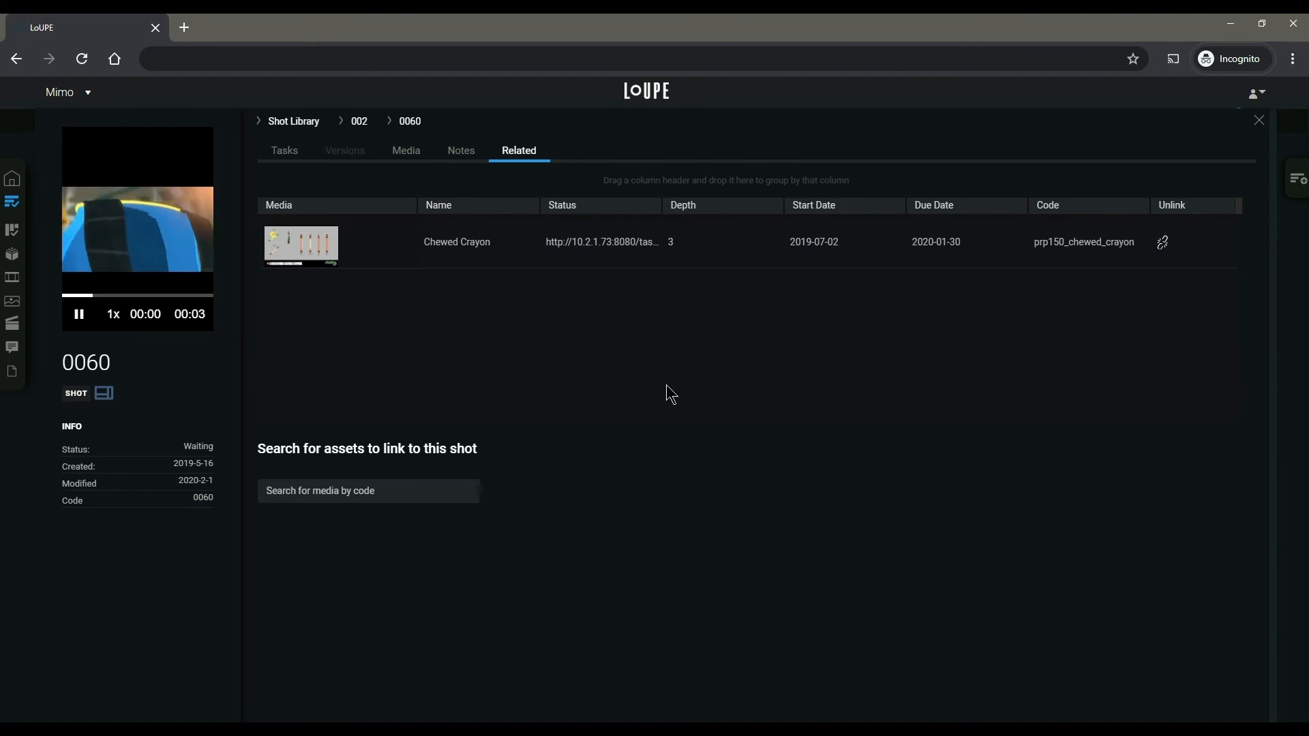
{"action": "left_click", "coordinate": [1259, 122]}
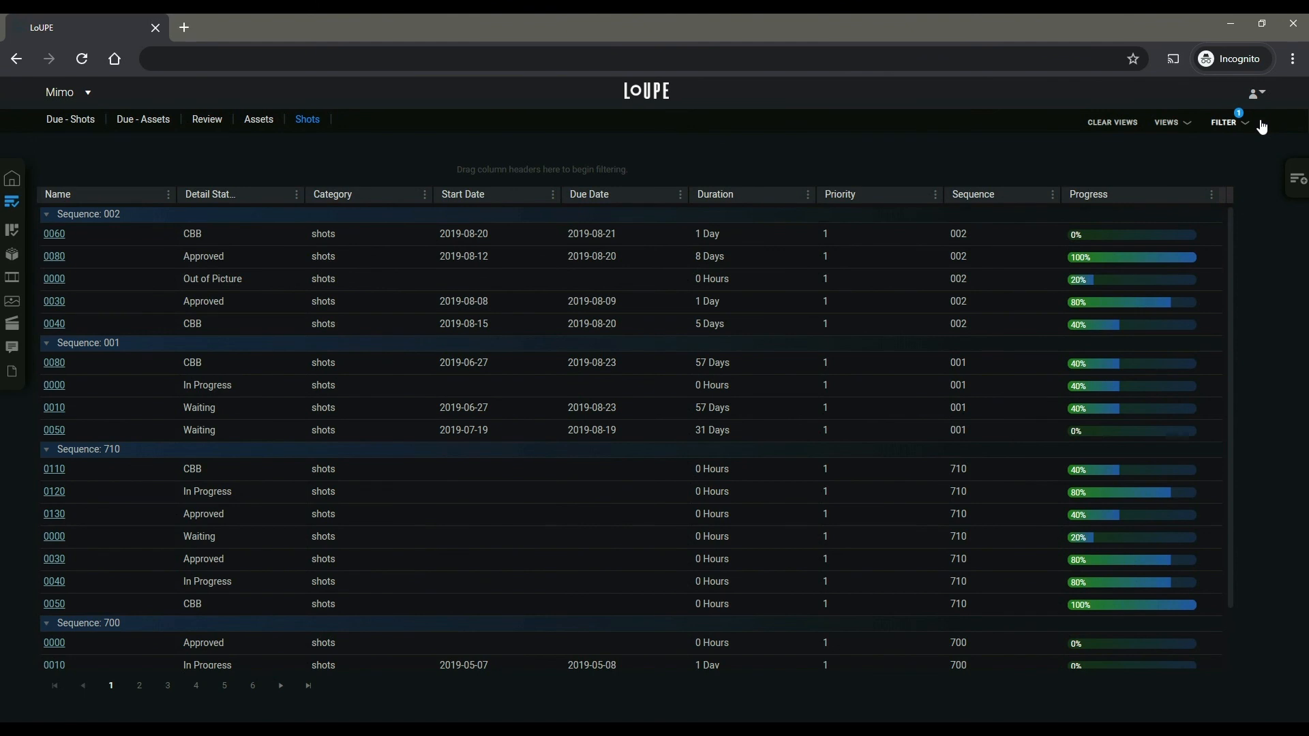